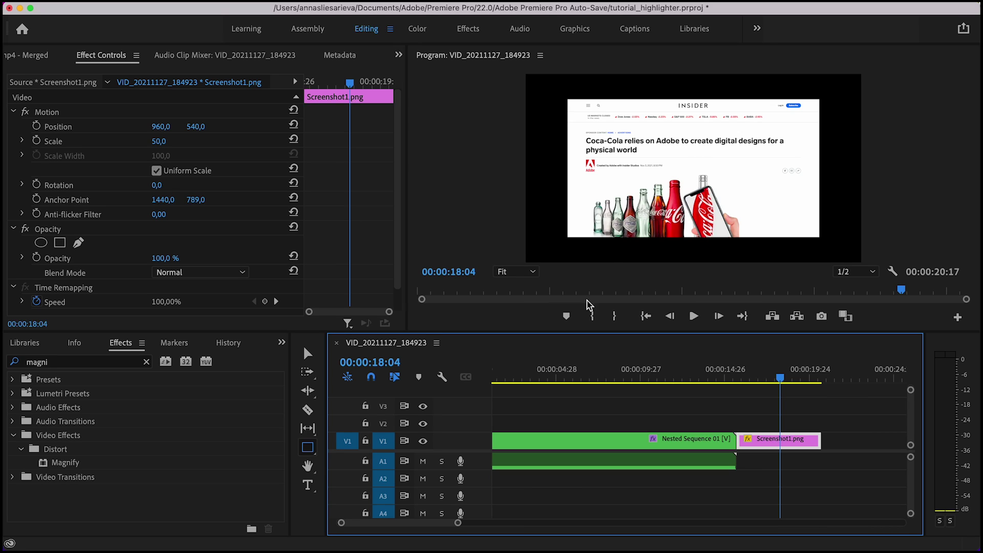
- Draw a rectangle over the article headline and expand Shape (Shape 01) in Effect Controls
click(308, 452)
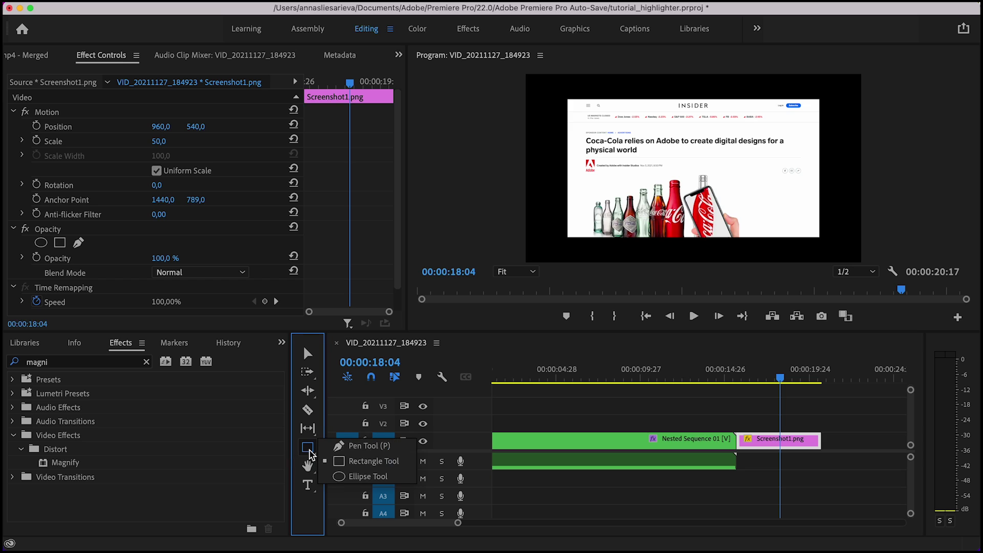
drag(586, 137, 792, 145)
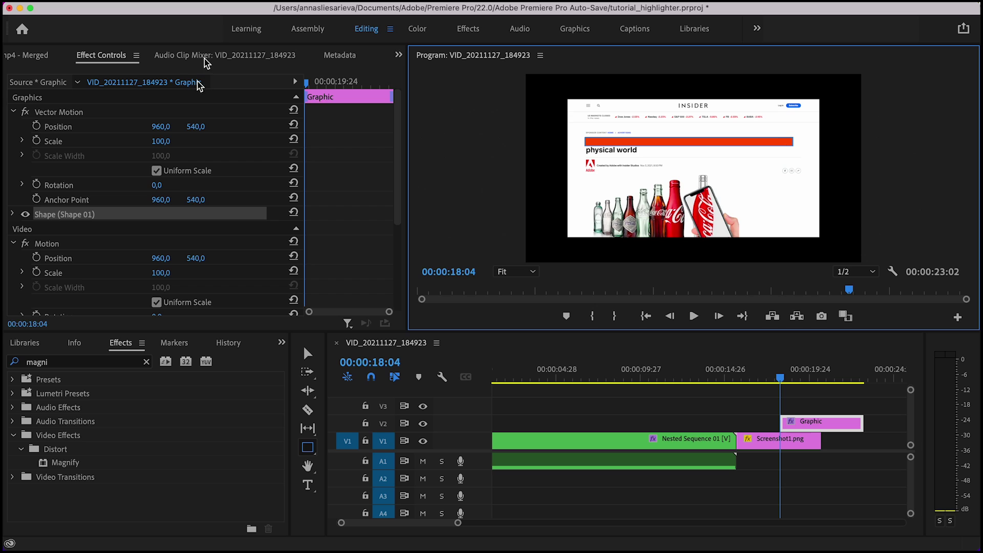
click(130, 59)
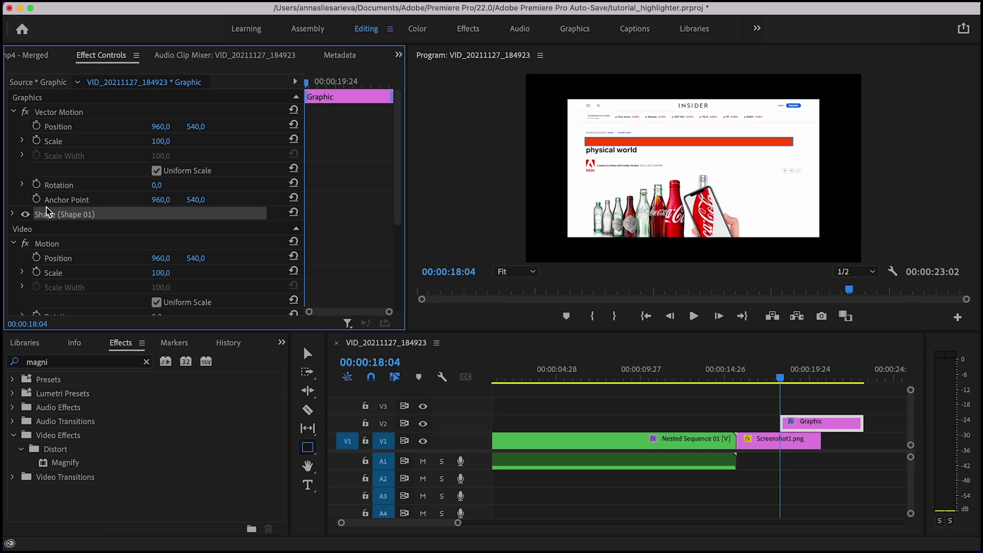
click(58, 218)
scroll(61, 222, down, 1)
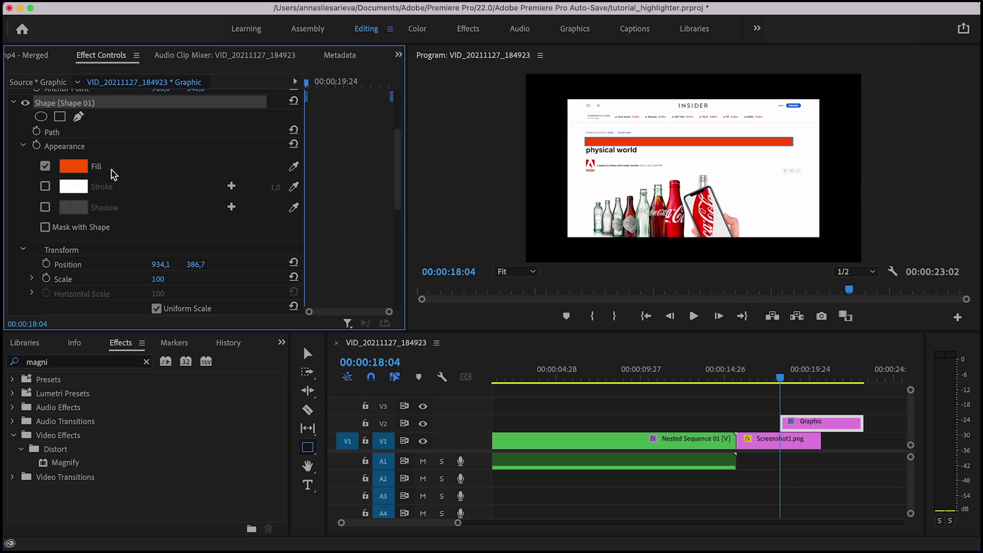
- In the Effects workspace's Essential Graphics, keep the orange fill and set the bar's opacity to 80%
click(463, 31)
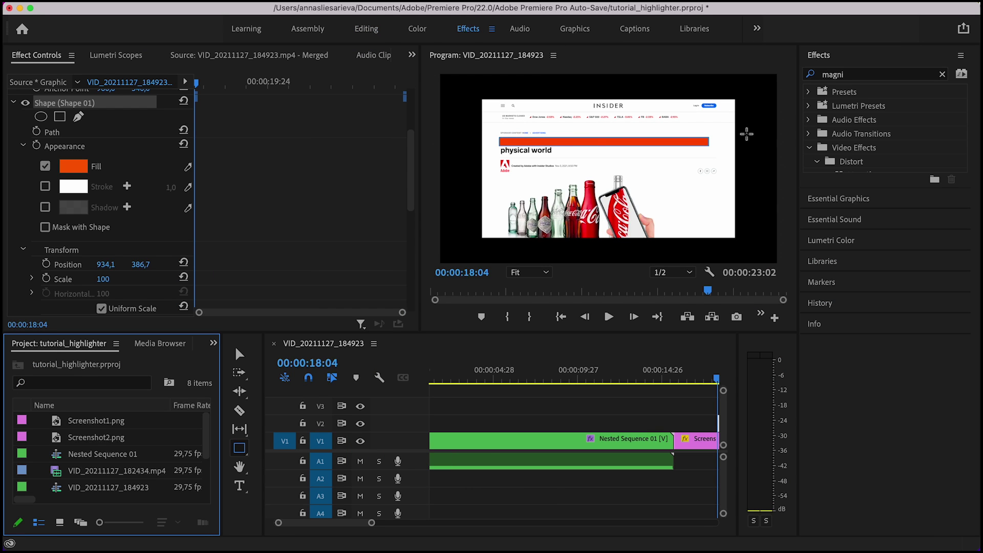
scroll(851, 146, down, 1)
click(862, 199)
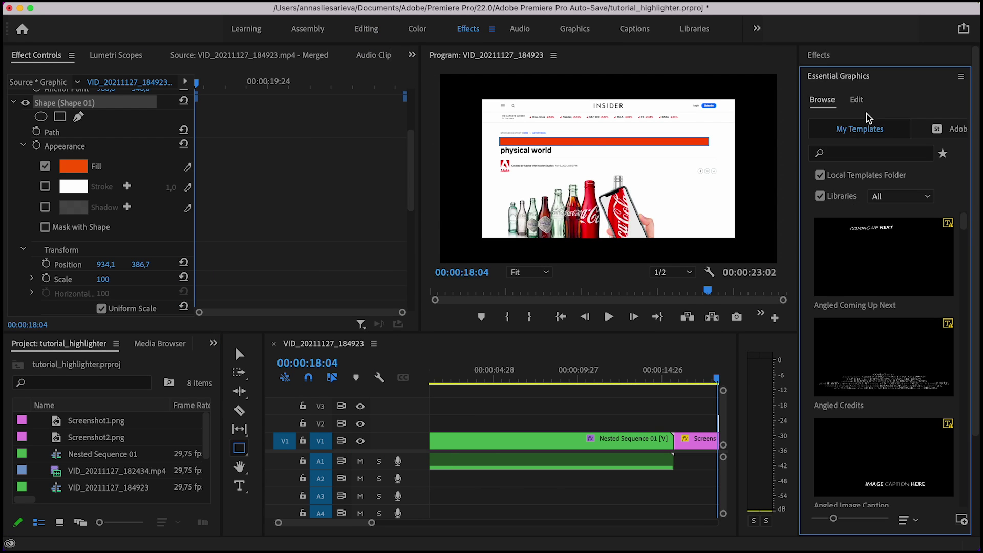
click(856, 100)
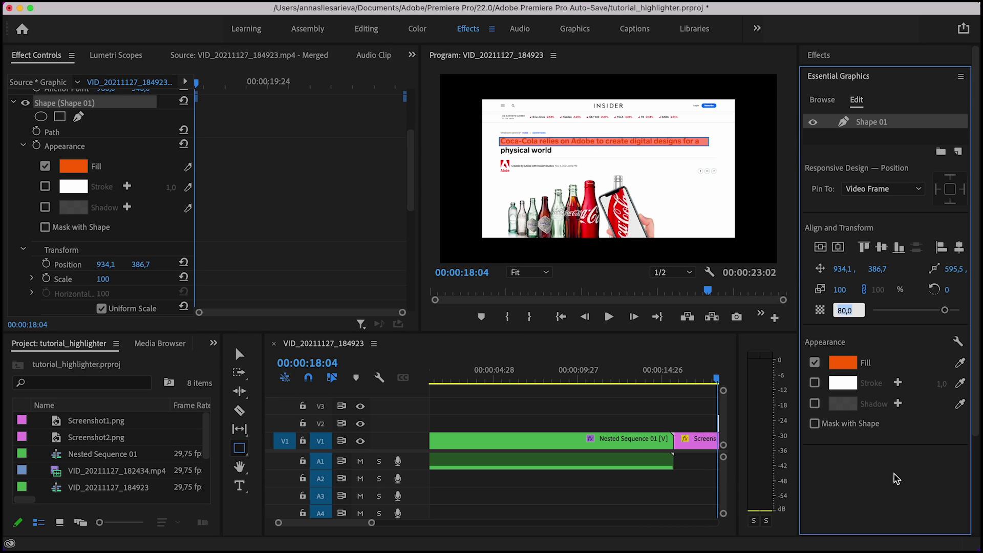
click(843, 363)
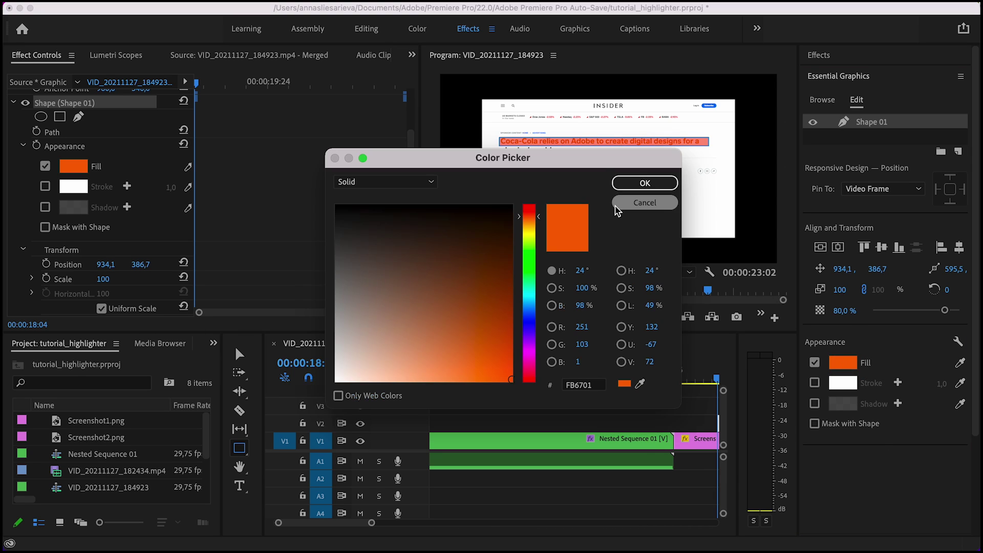
click(645, 184)
click(839, 310)
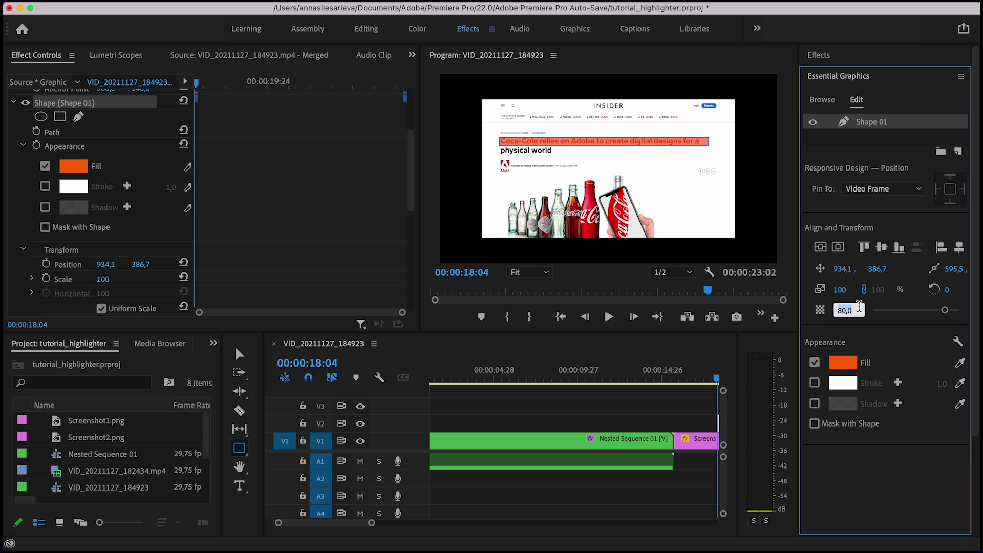
click(893, 489)
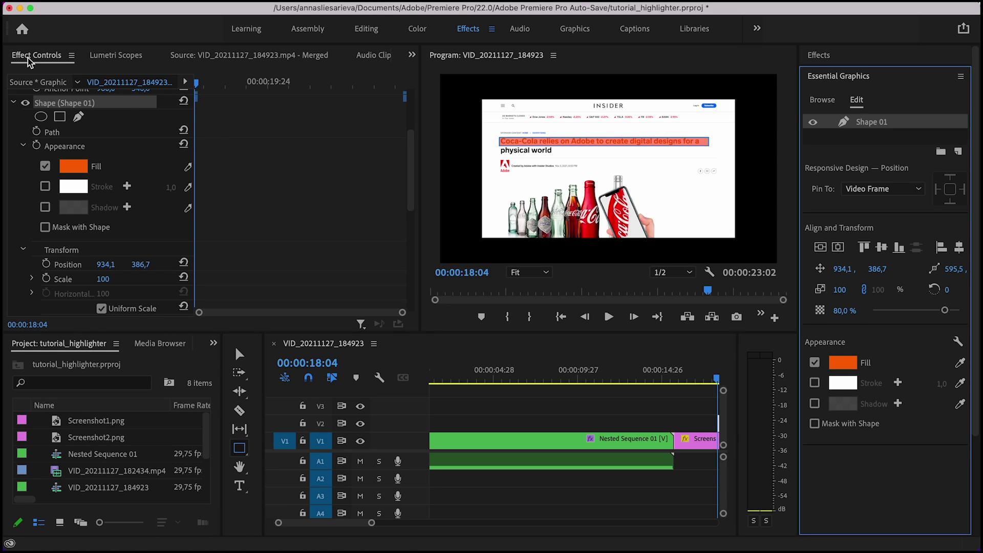
- Set the highlight bar's blend mode to Multiply and return to the Editing workspace
scroll(36, 154, down, 5)
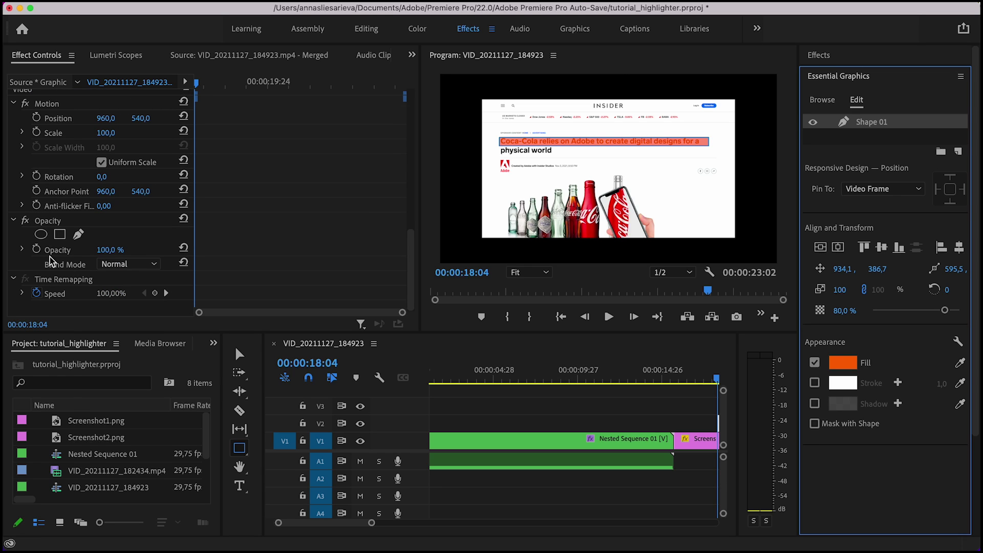
click(117, 263)
click(134, 327)
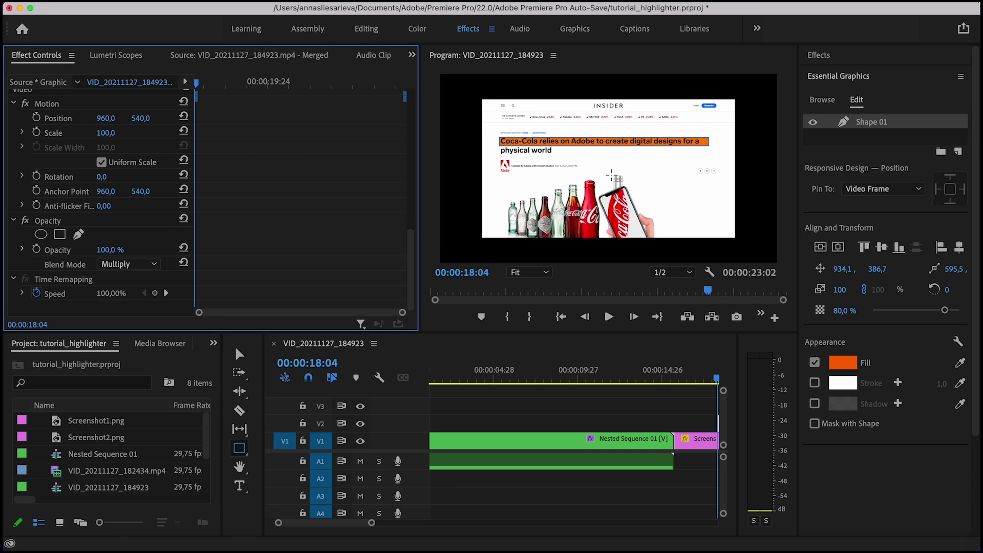
click(366, 28)
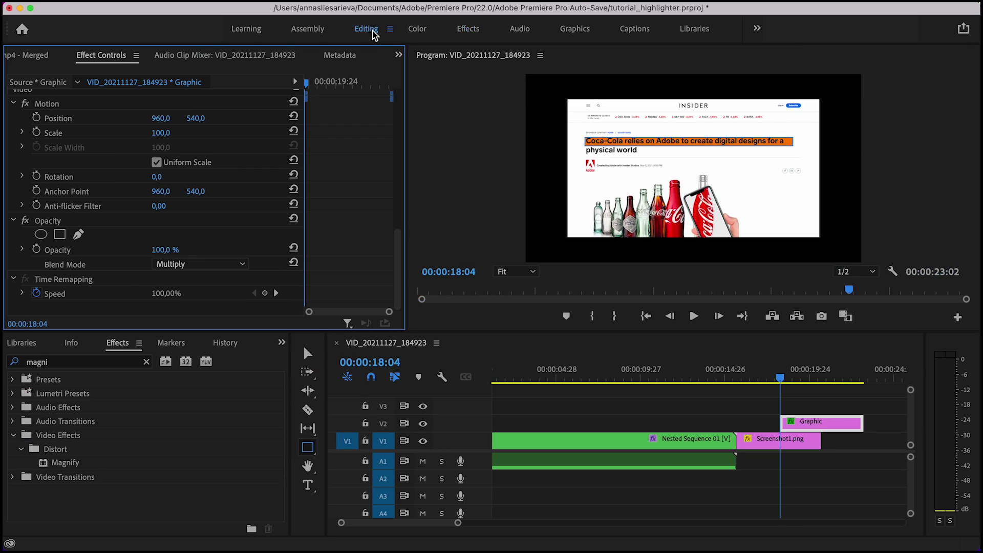
- Search the Effects panel for 'crop'
click(280, 347)
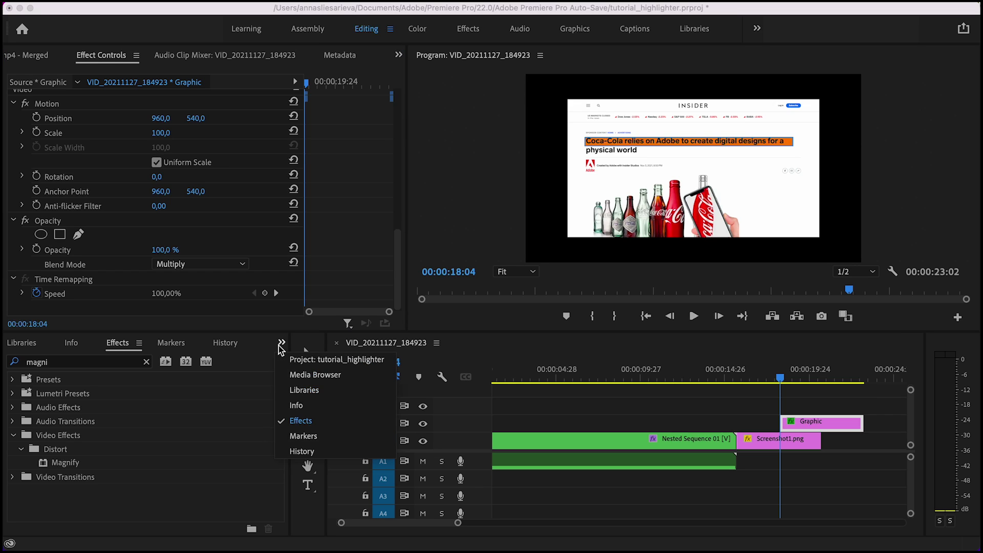
click(307, 421)
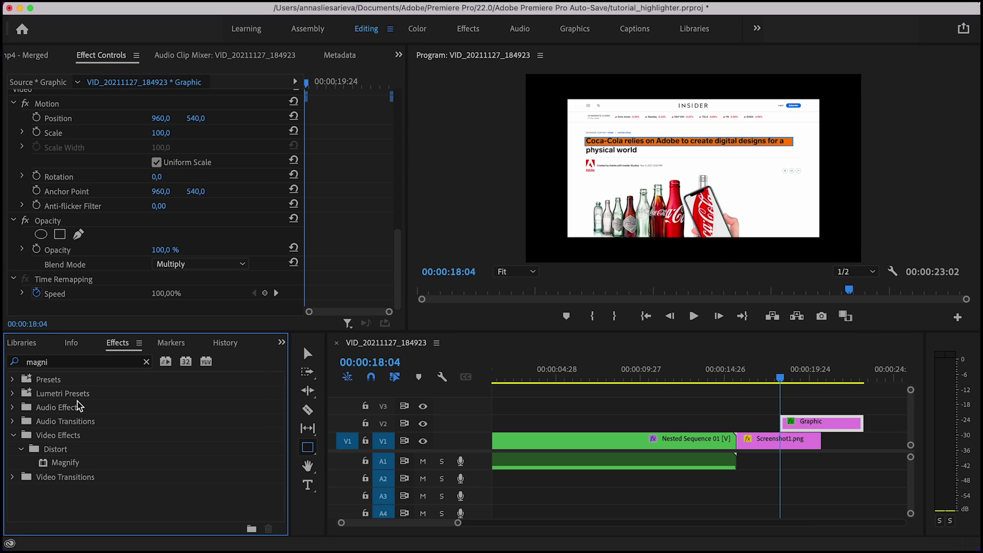
click(60, 361)
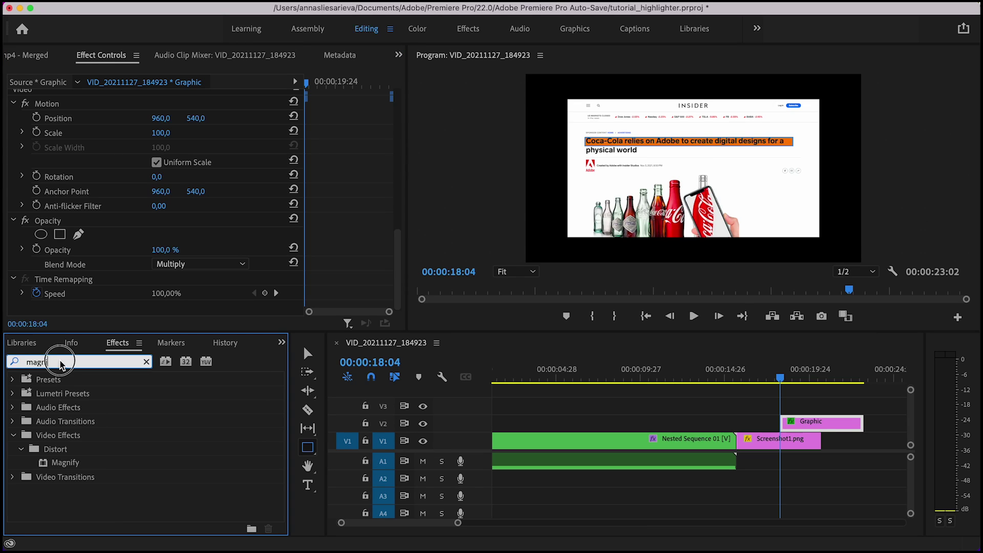
double_click(39, 360)
text(c)
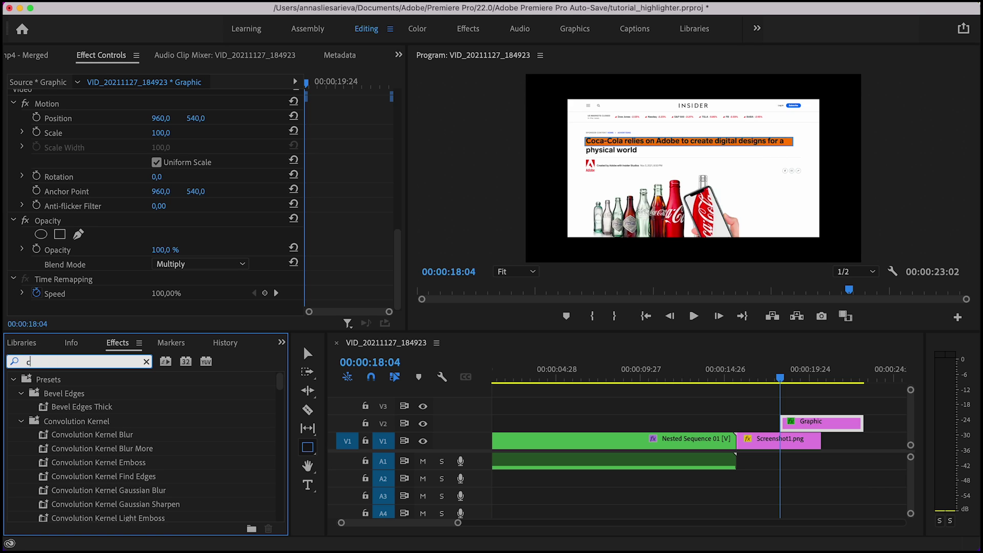
text(rop)
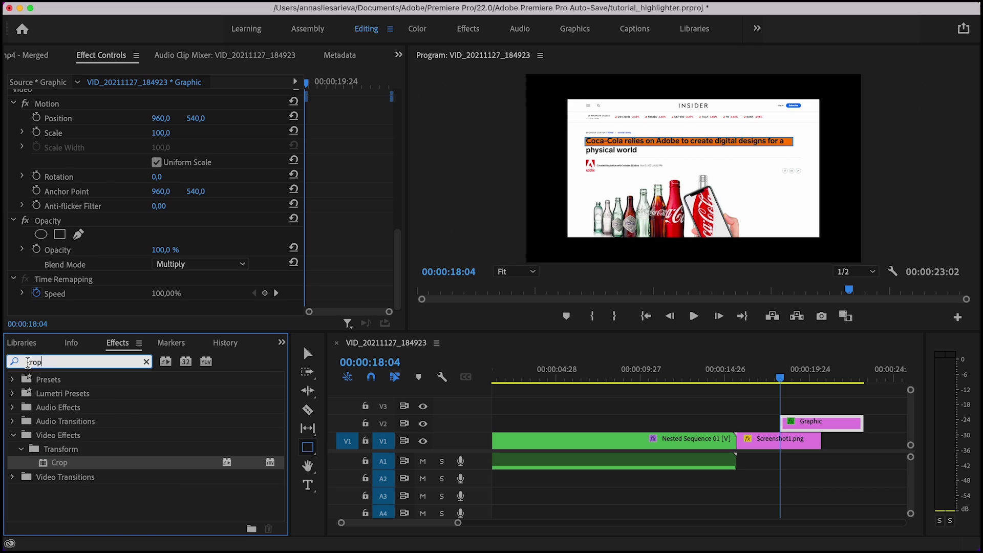
click(80, 469)
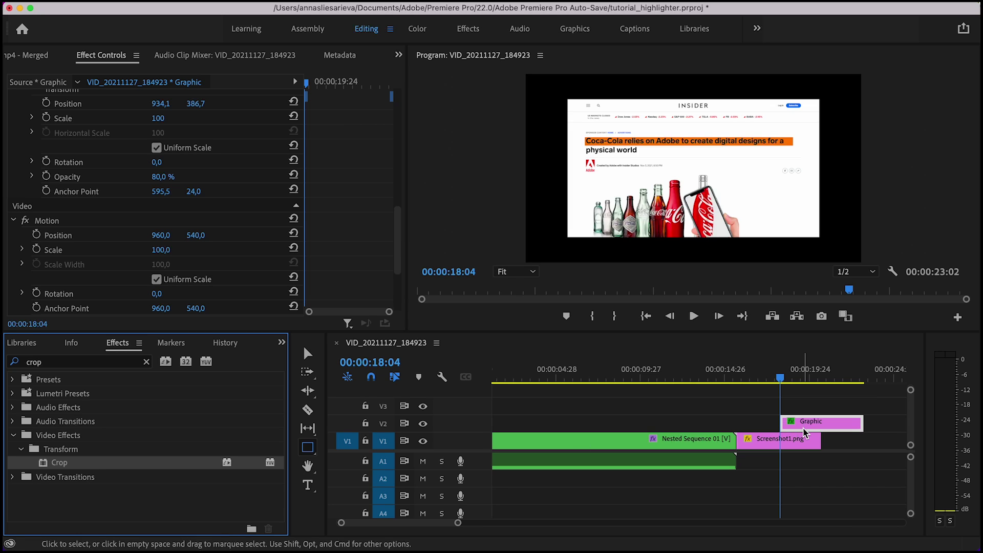
- Line the Graphic clip's start and end up with Screenshot1.png
drag(802, 427, 783, 426)
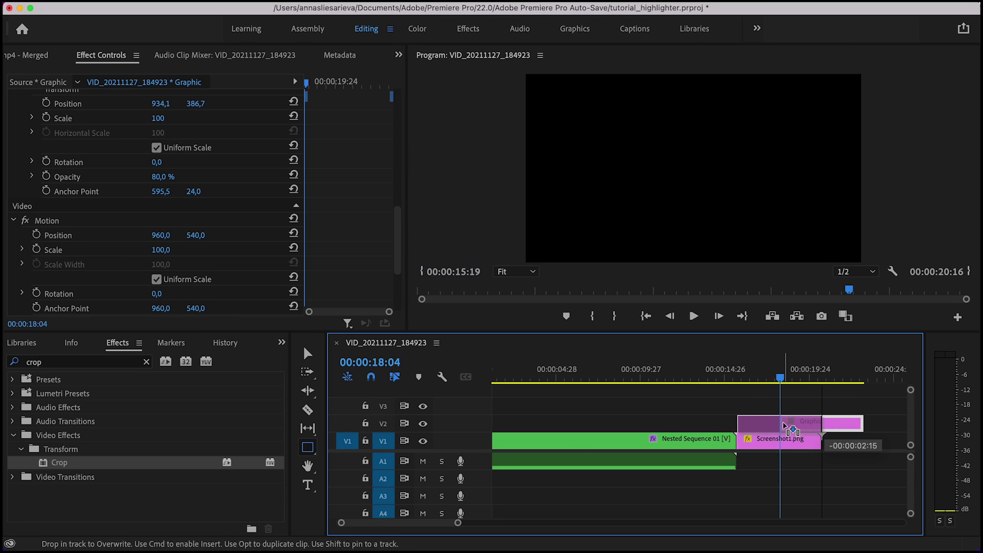
drag(784, 425, 793, 421)
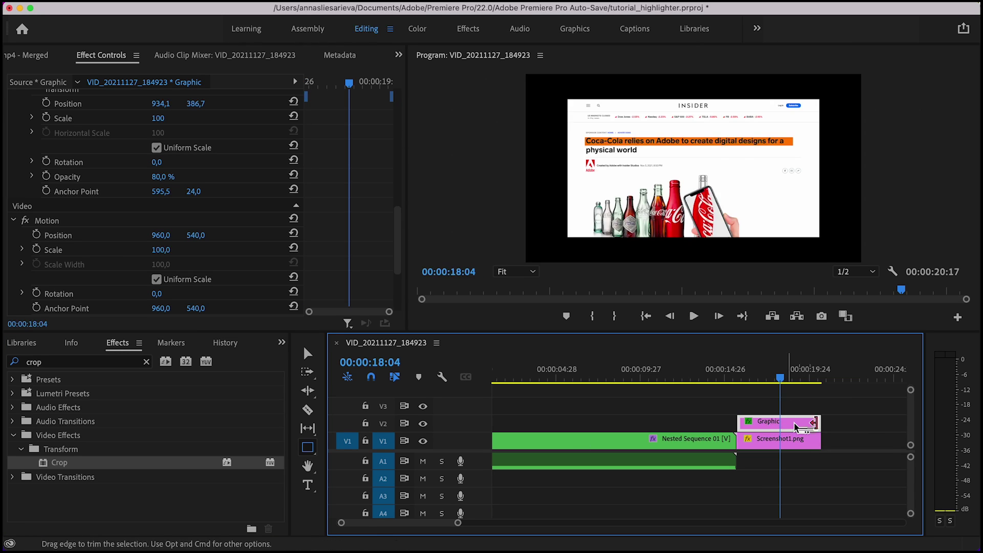
scroll(46, 118, down, 5)
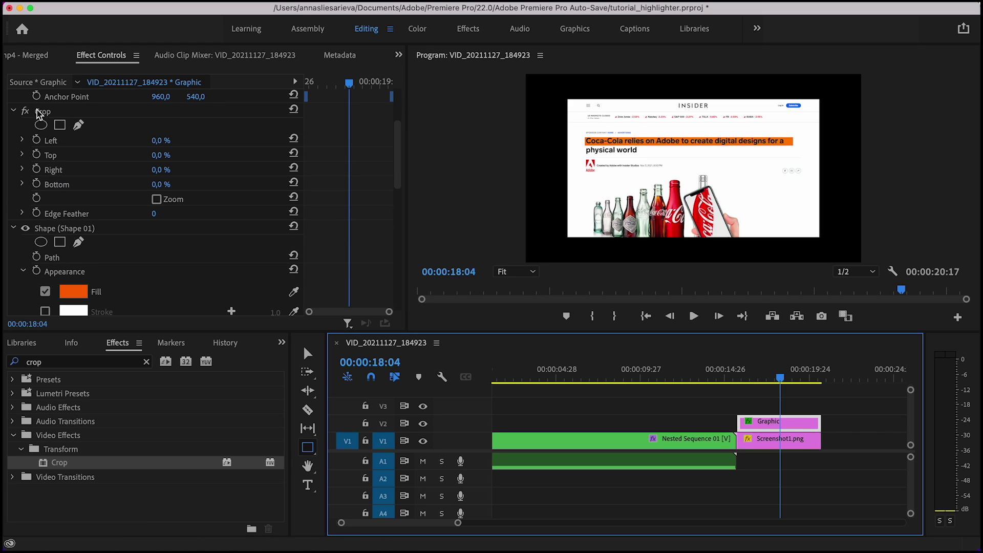
- At the clip start, keyframe the Crop Right value at 100%
click(45, 113)
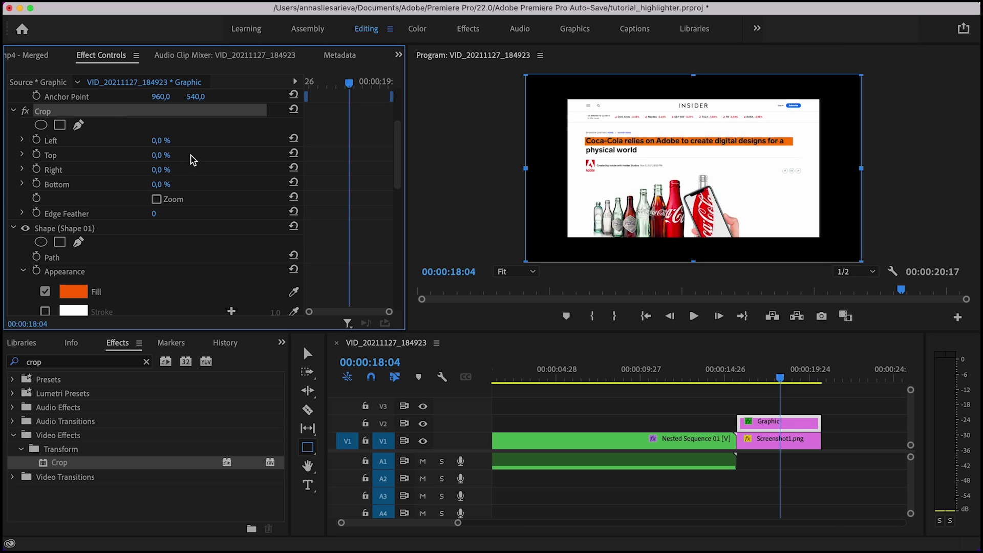
drag(350, 84, 295, 93)
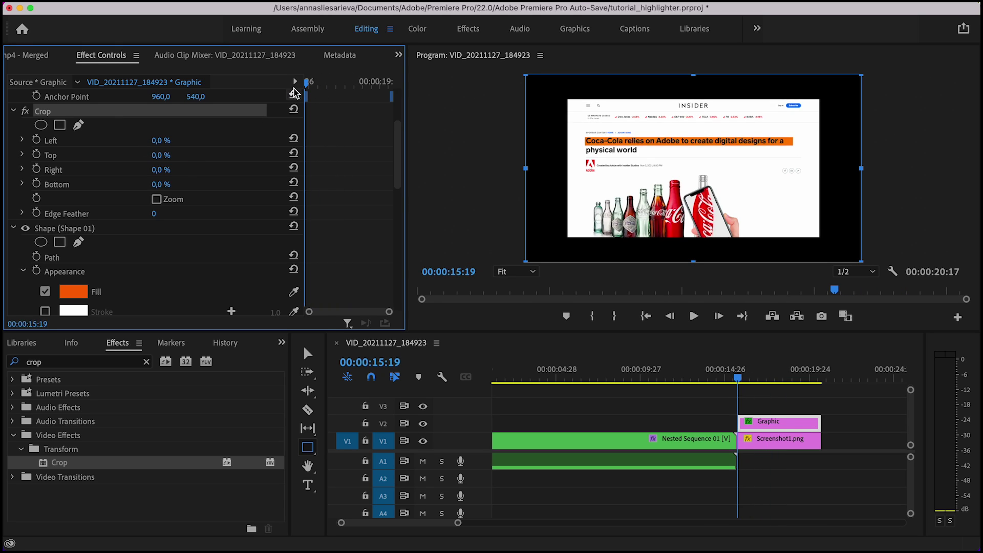
click(36, 169)
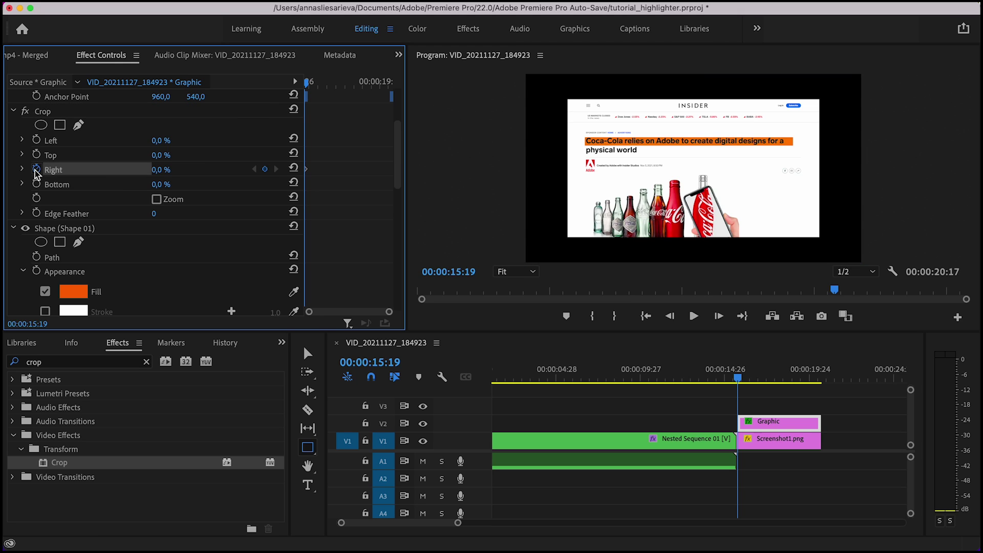
click(160, 170)
text(1)
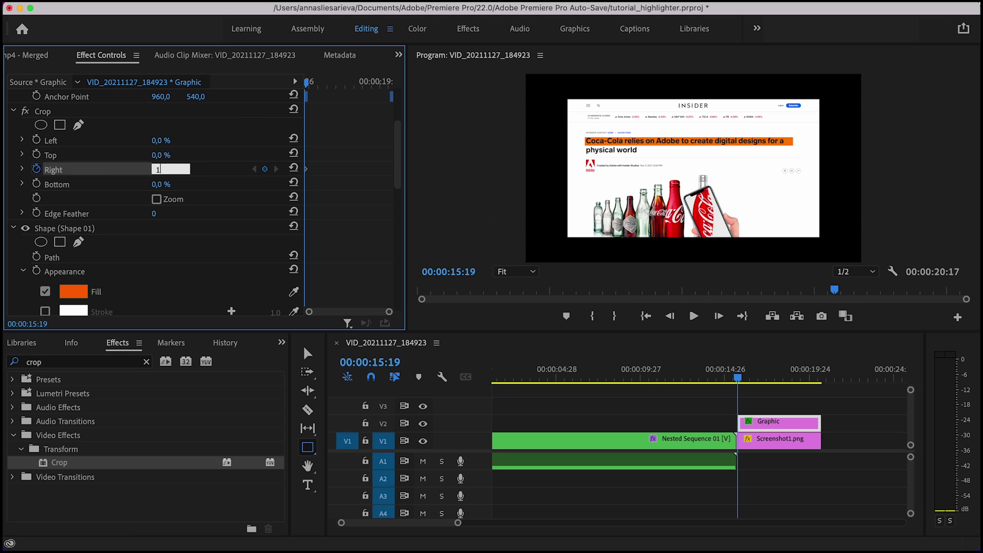
text(00)
- Add a 0% Right crop keyframe at the clip end and play back the sweep
drag(306, 82, 406, 91)
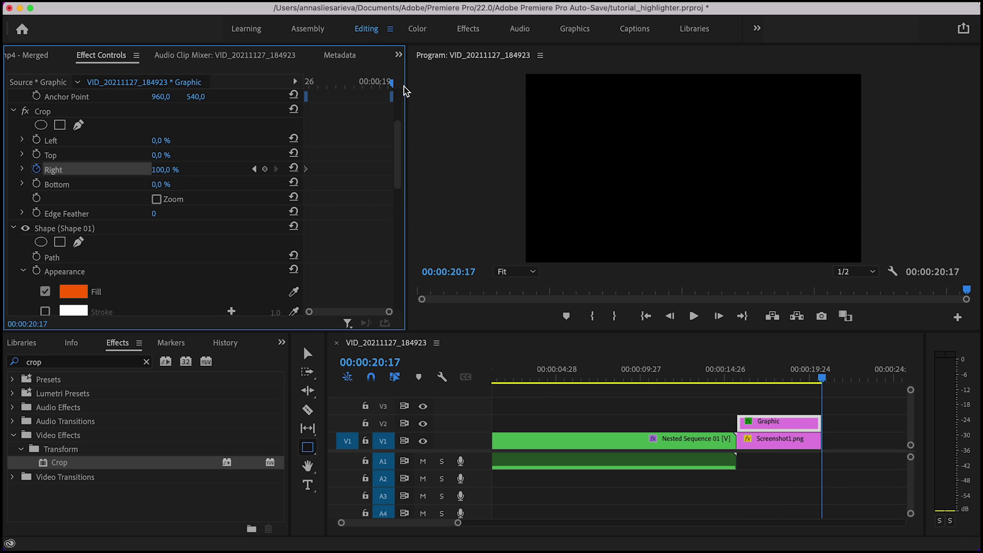
click(265, 168)
click(156, 170)
text(0)
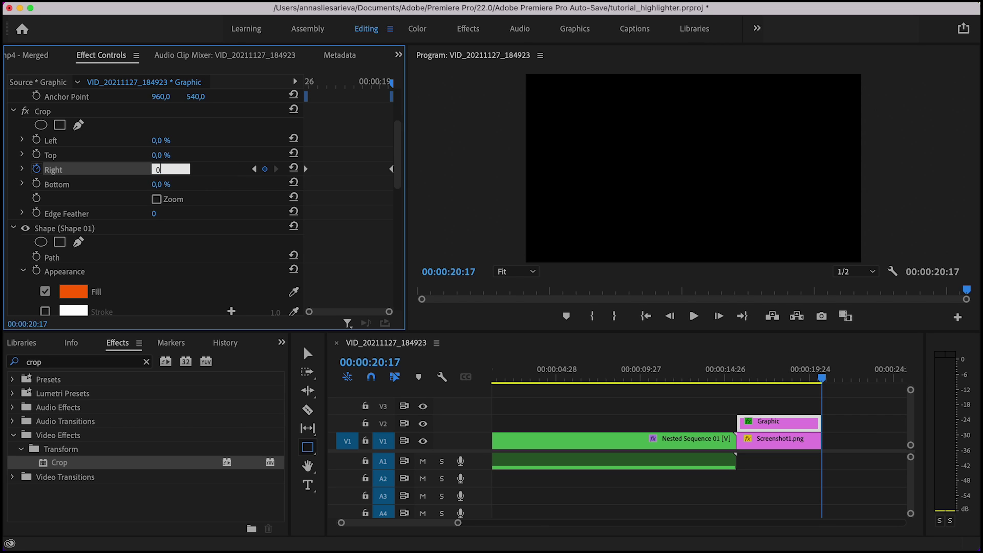
click(738, 376)
key(space)
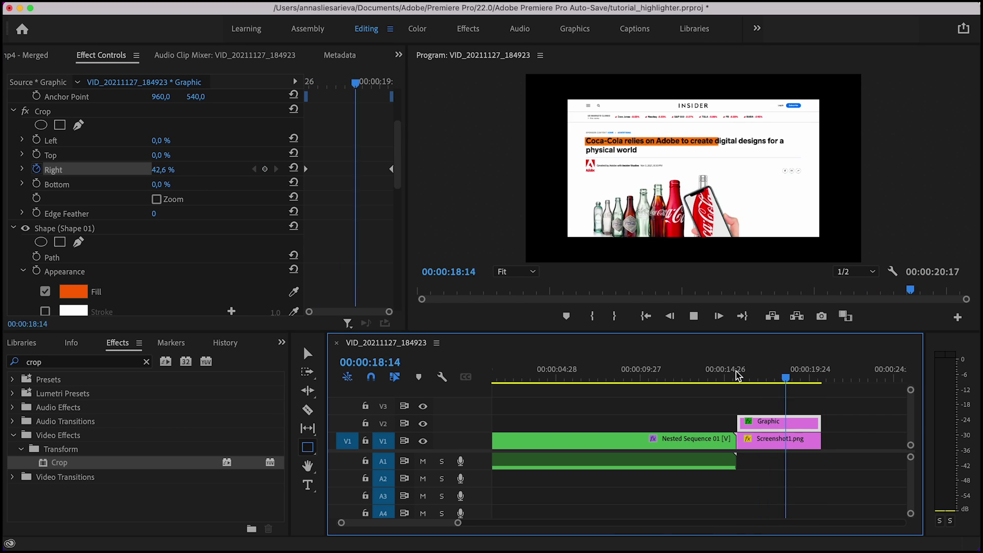
scroll(310, 162, down, 1)
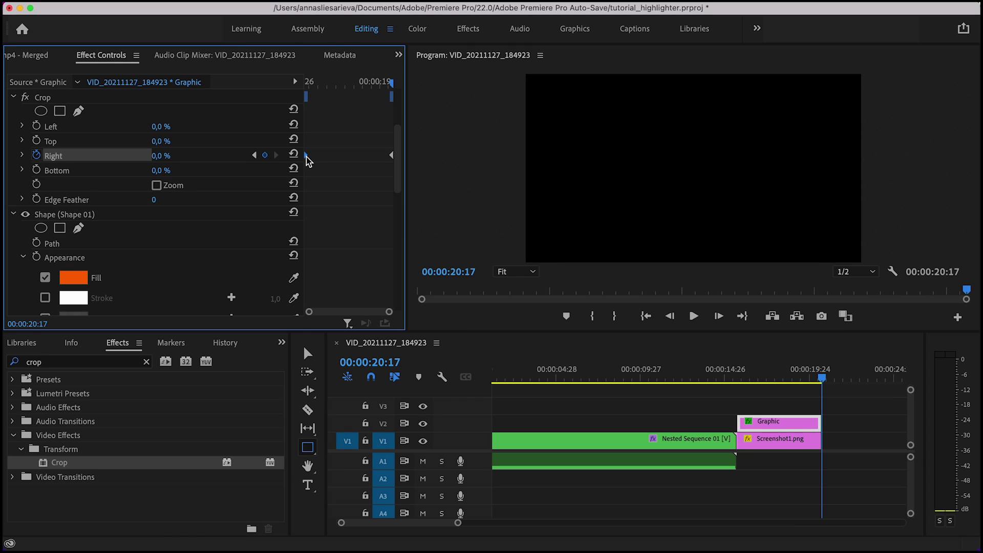
- Apply Ease Out to the first Right crop keyframe and bring up the last keyframe's easing options
right_click(307, 157)
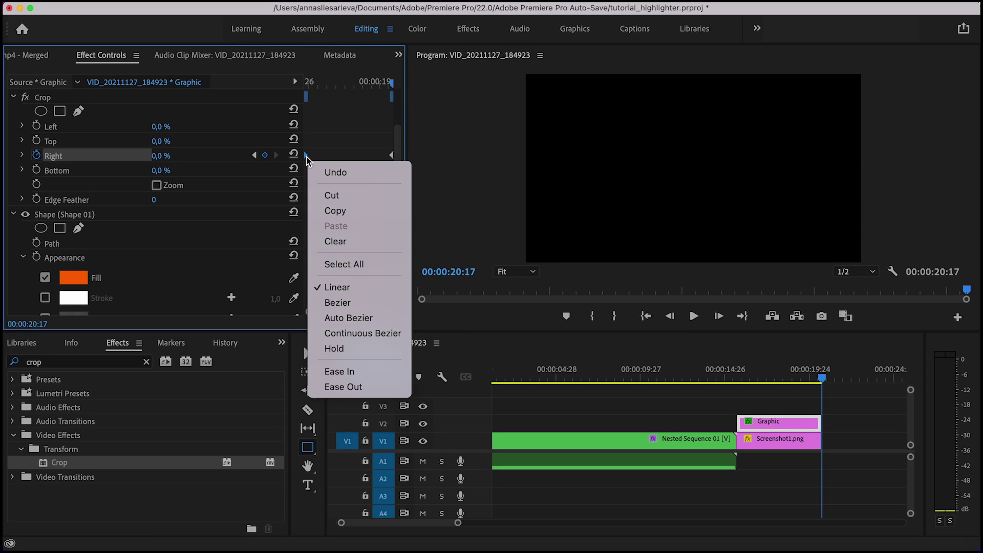
click(359, 387)
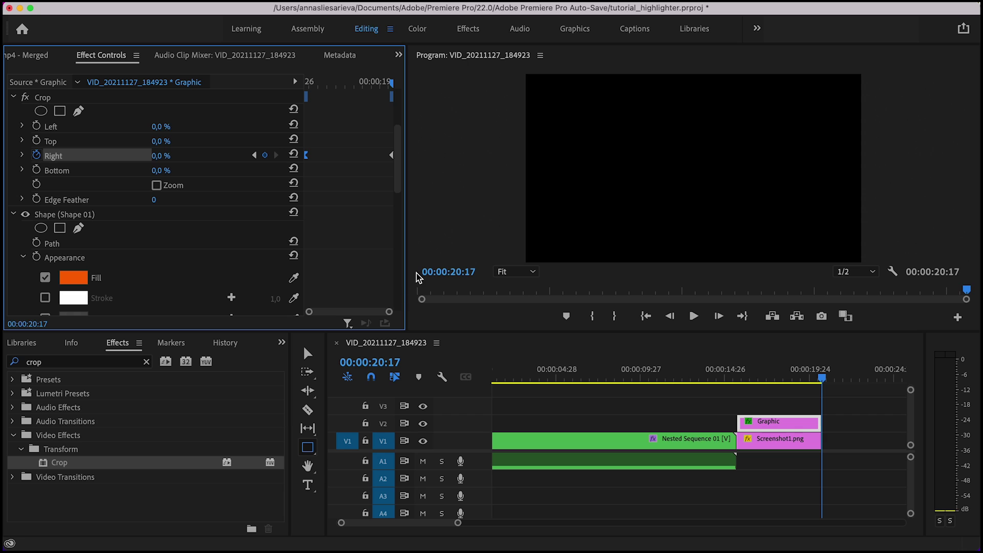
right_click(391, 155)
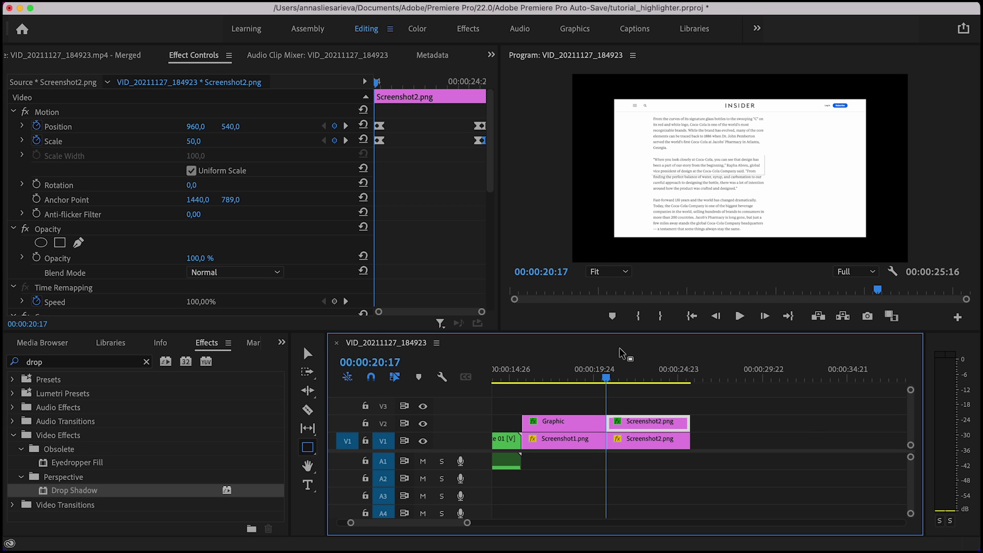
- Duplicate the Screenshot2 clip onto V2 and apply the Crop effect to the copy
key(space)
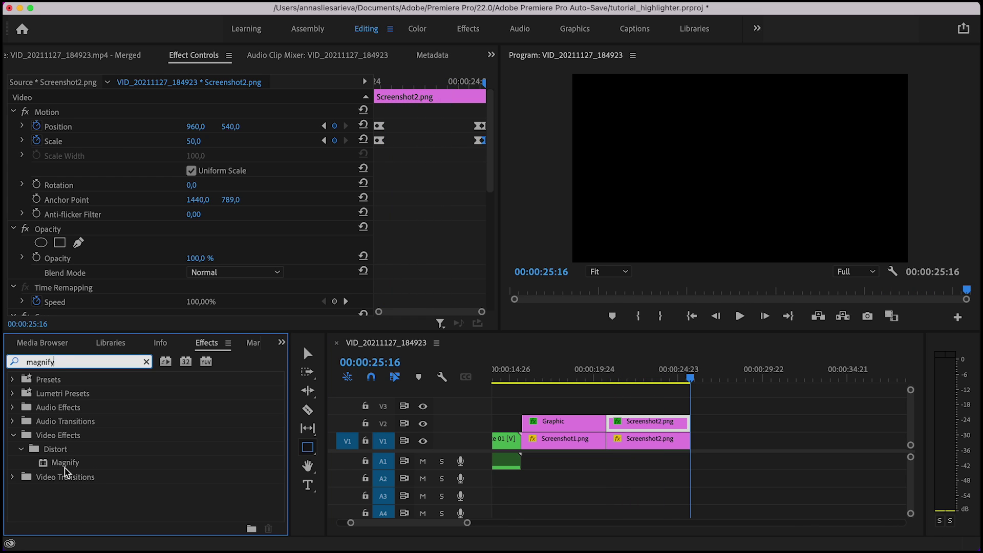
click(65, 463)
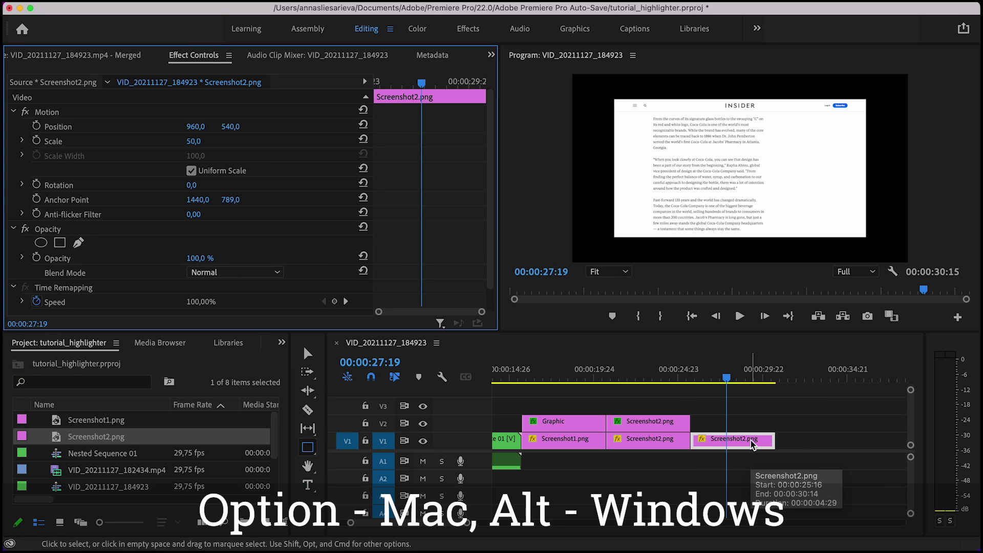
drag(752, 444, 755, 422)
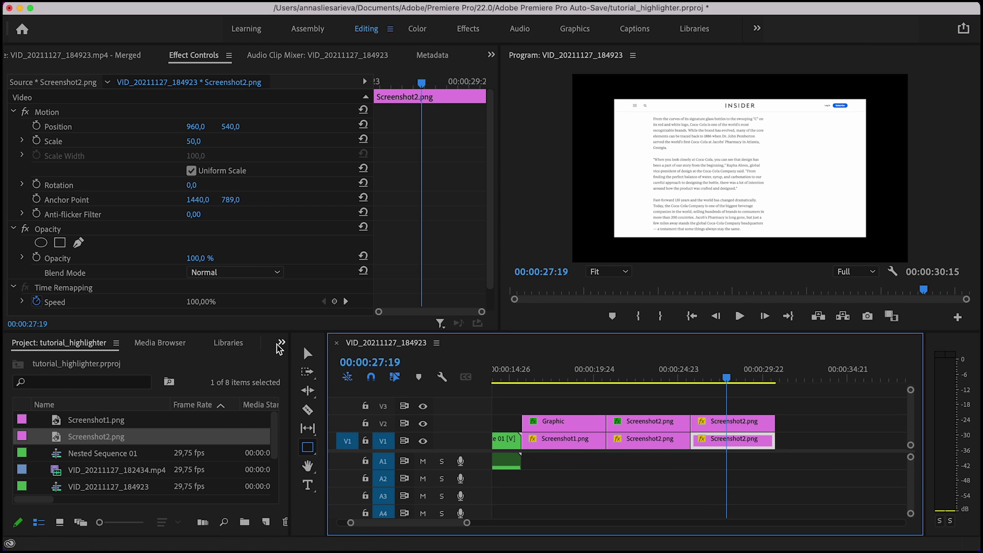
click(282, 342)
click(315, 417)
drag(58, 463, 726, 422)
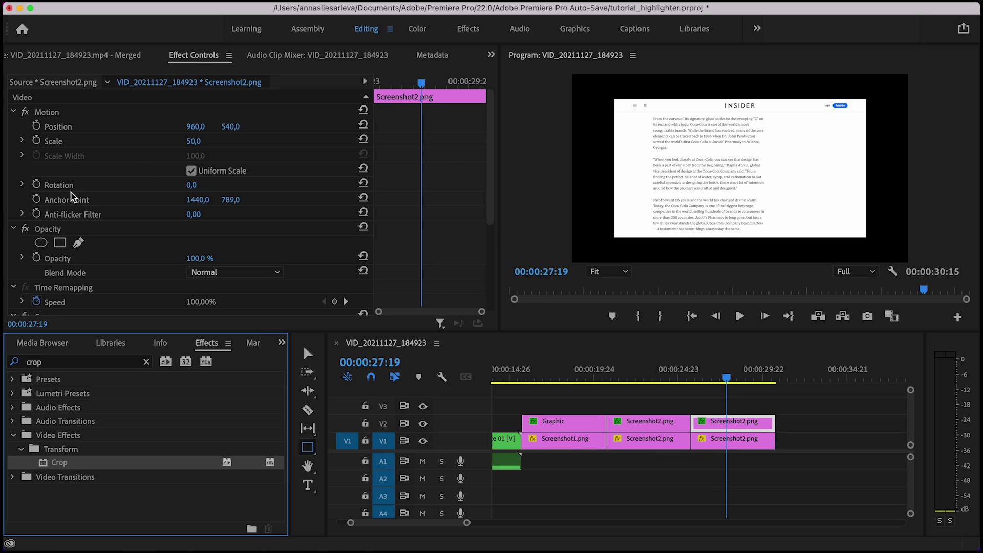
- Crop the copy to the quote: Left 13.5%, Top 40.2%, Right 39.5%, Bottom 45.7%
scroll(123, 209, down, 5)
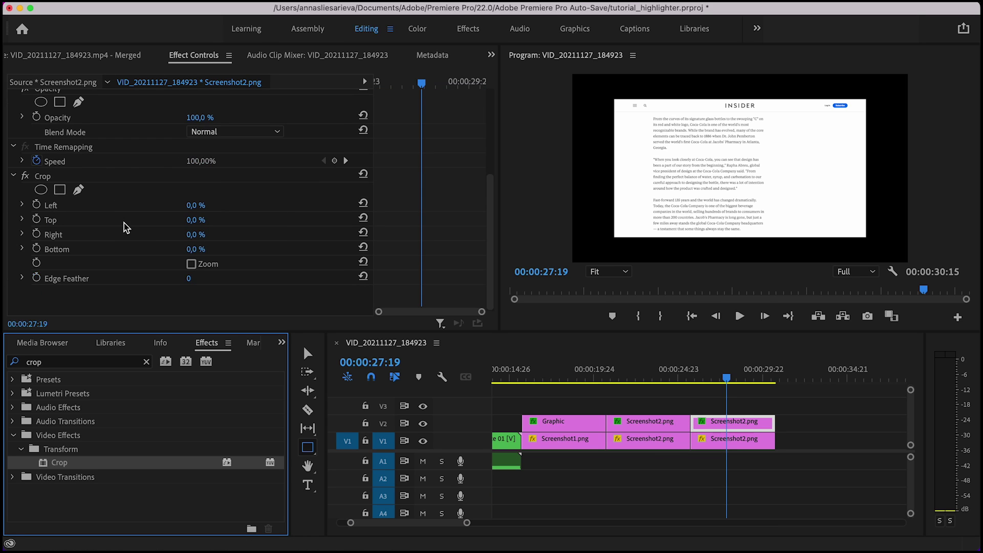
click(128, 175)
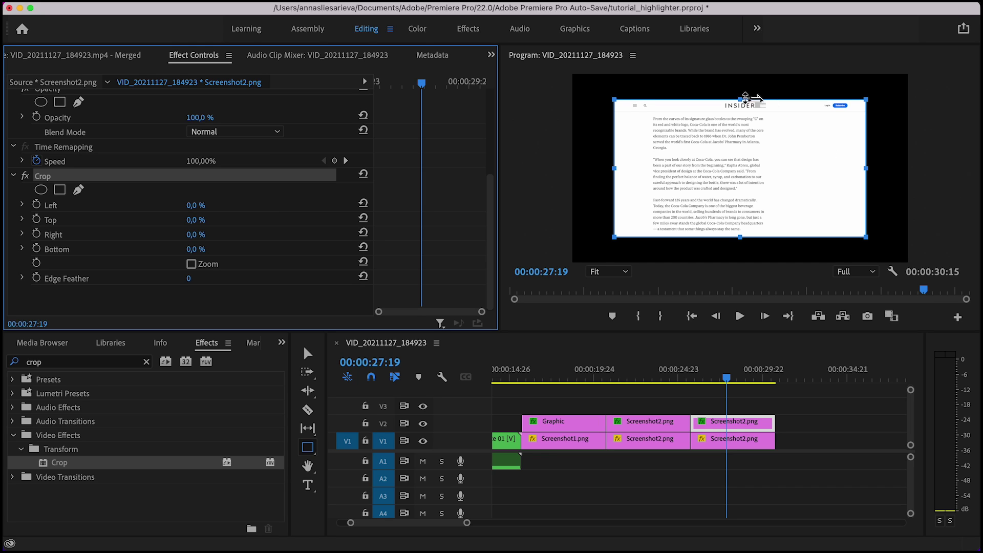
drag(739, 99, 742, 153)
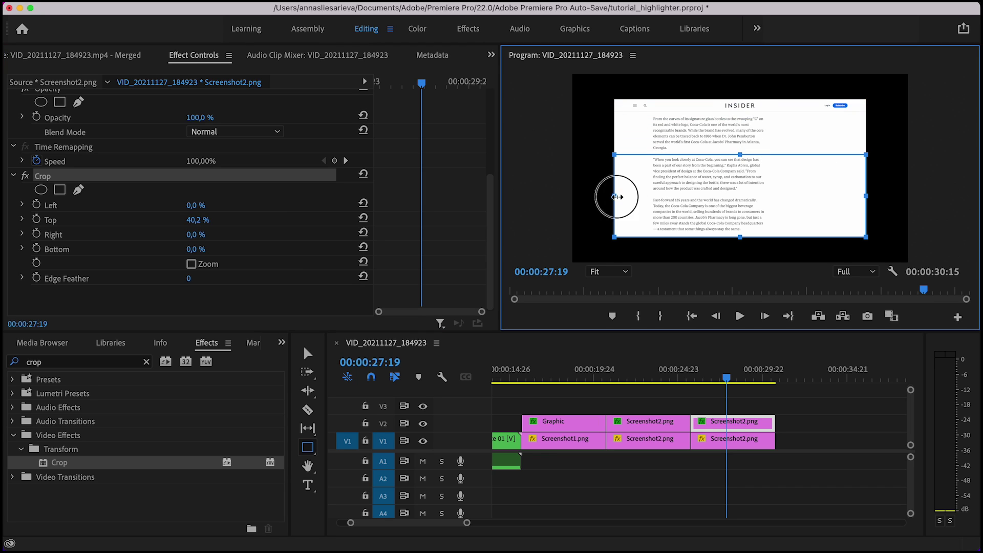
drag(621, 195, 638, 195)
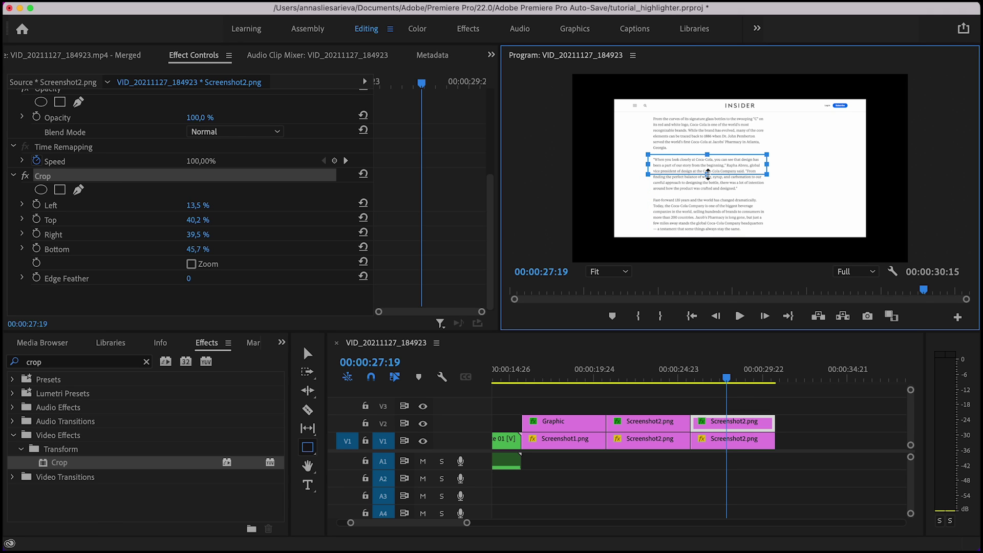
click(743, 423)
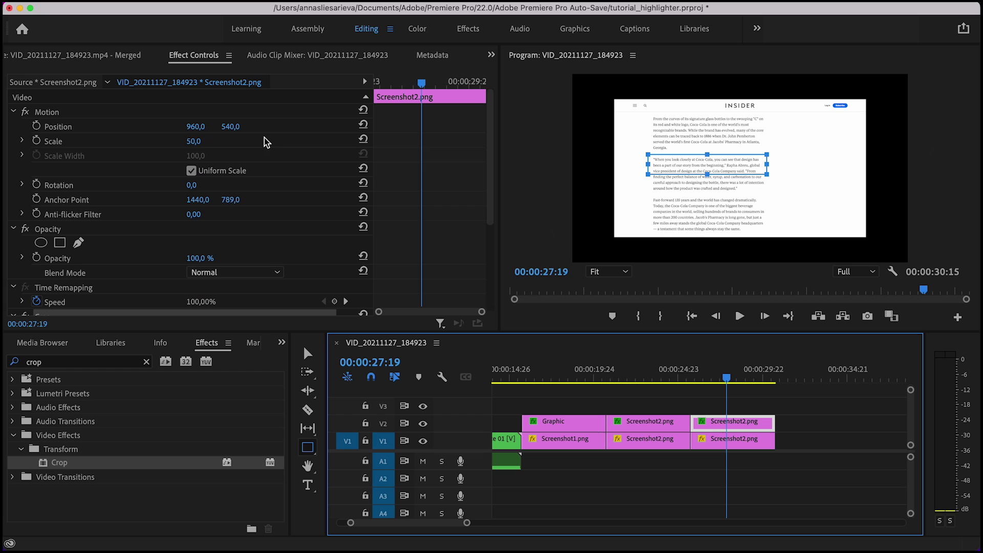
- Start Position and Scale keyframing at the beginning of the quote copy
click(43, 112)
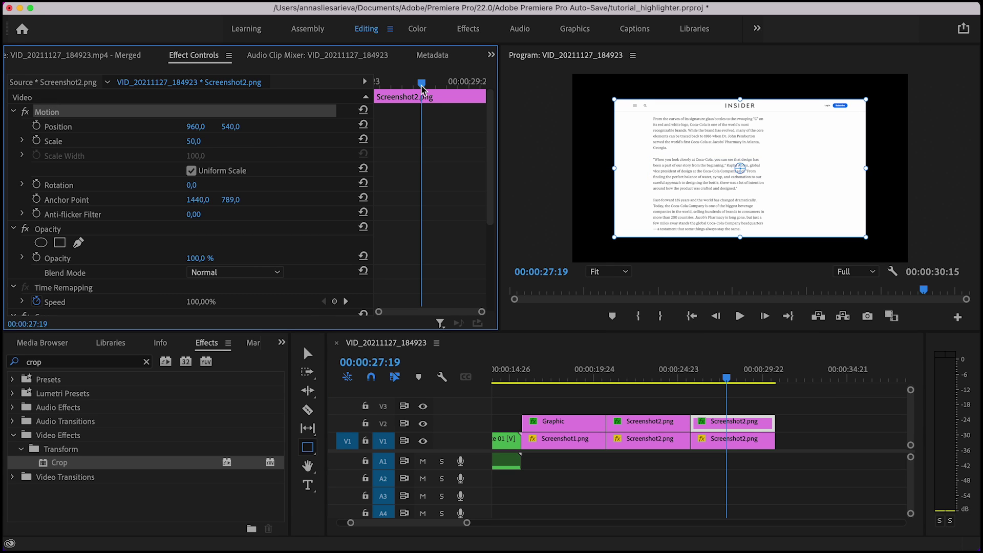
drag(421, 83, 365, 83)
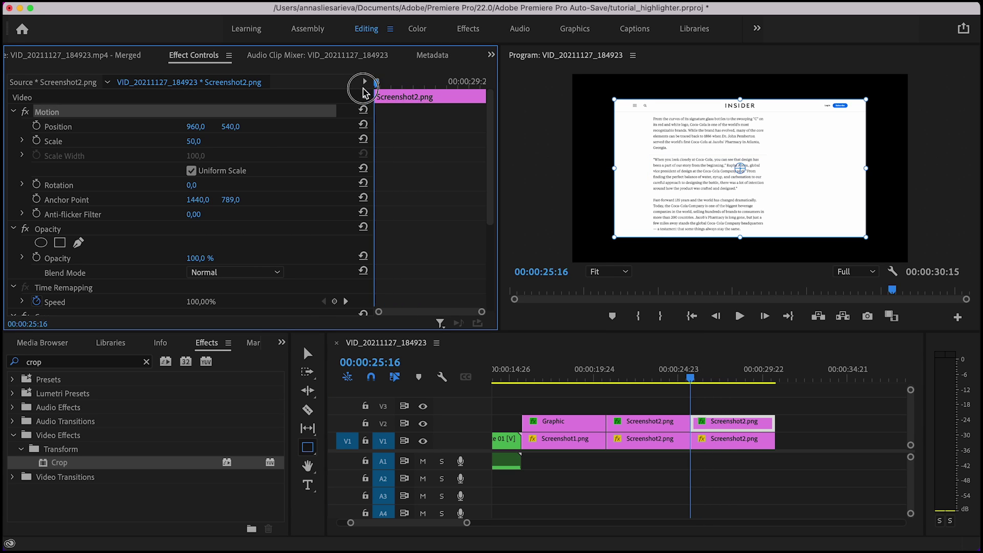
click(37, 129)
click(37, 141)
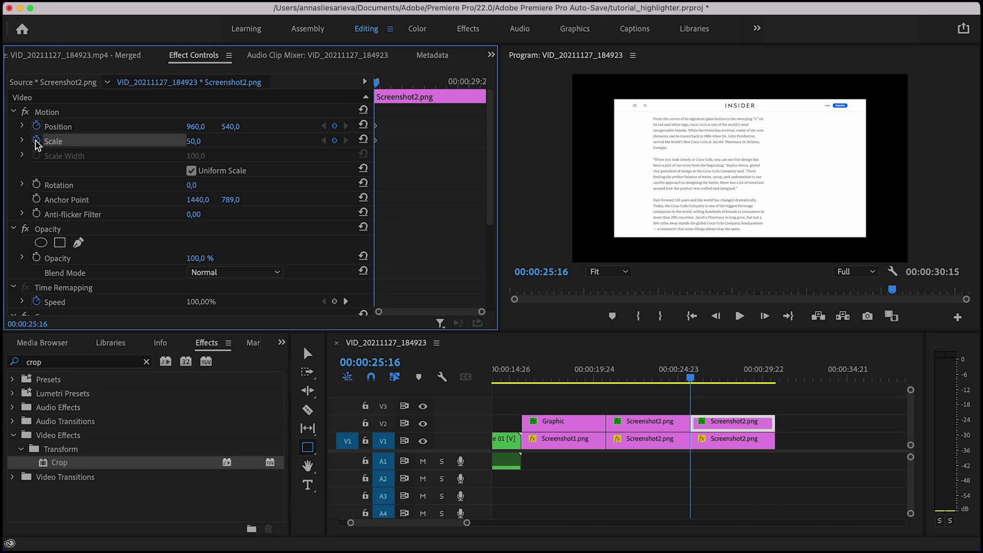
- Five frames later, scale the quote to 100 and move it to Position 1324, 540
key(shift+Right)
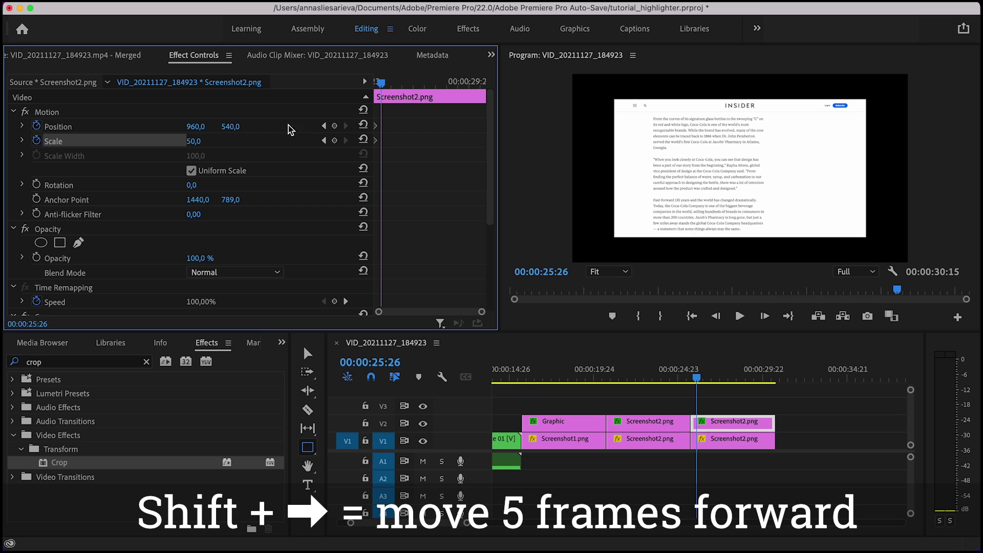
click(334, 126)
click(334, 141)
click(190, 142)
text(50)
key(Return)
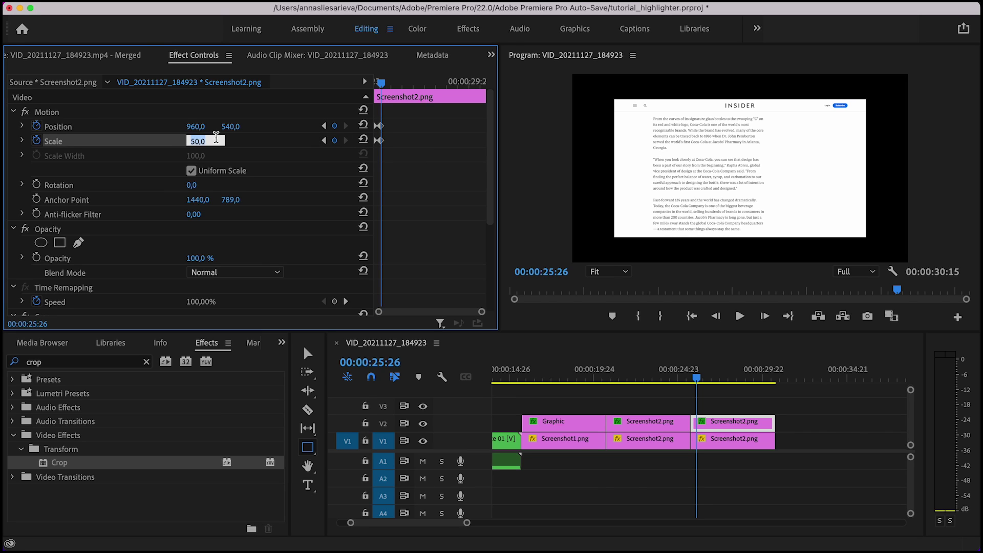
text(100)
key(Return)
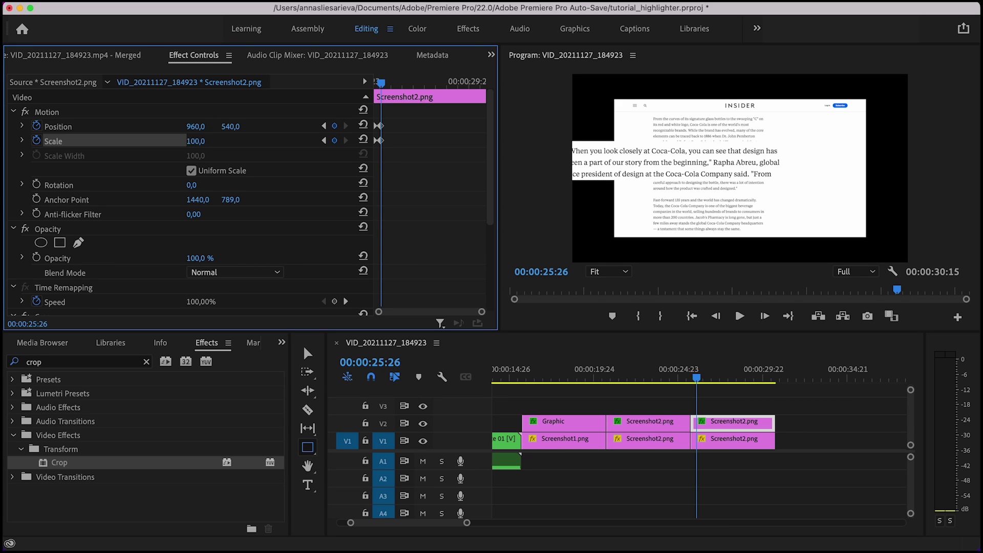
drag(197, 127, 306, 126)
- Add Position and Scale keyframes at 30:05 and at the clip end, 30:15
key(End)
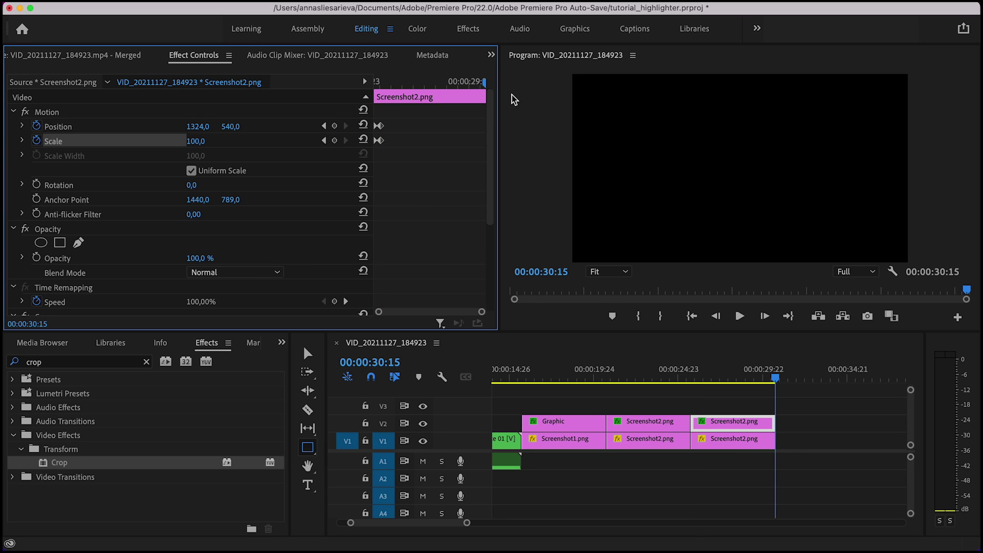
key(shift+Left)
key(shift+Left)
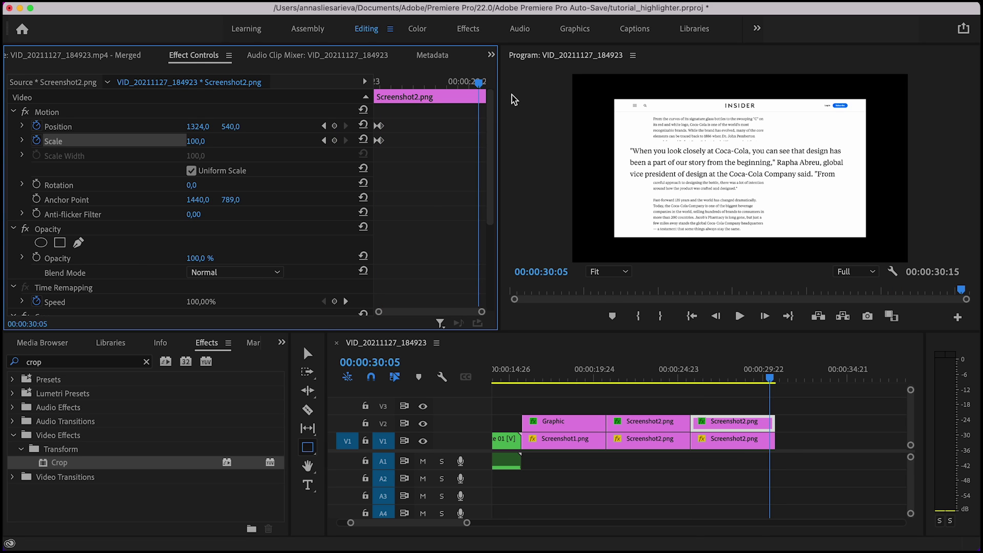
click(334, 126)
click(334, 140)
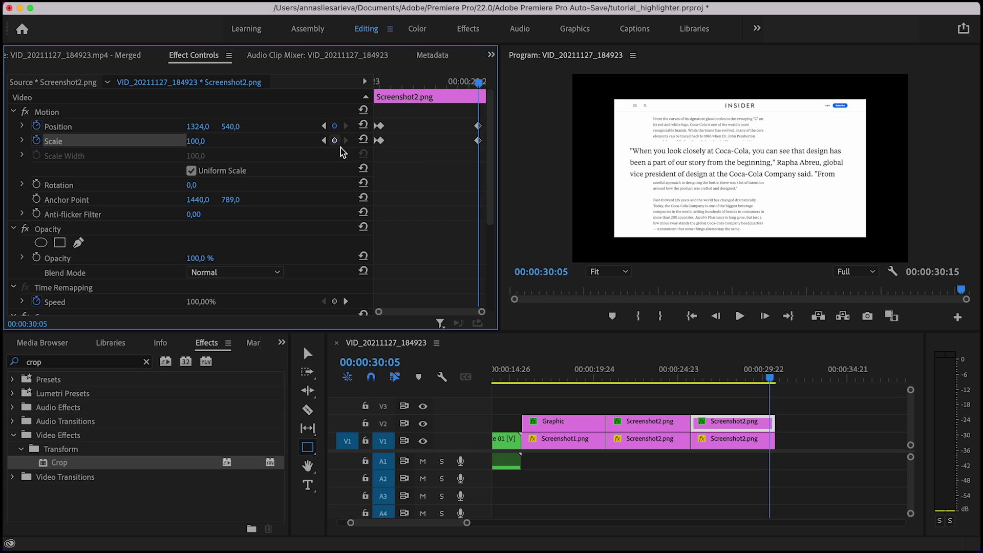
key(End)
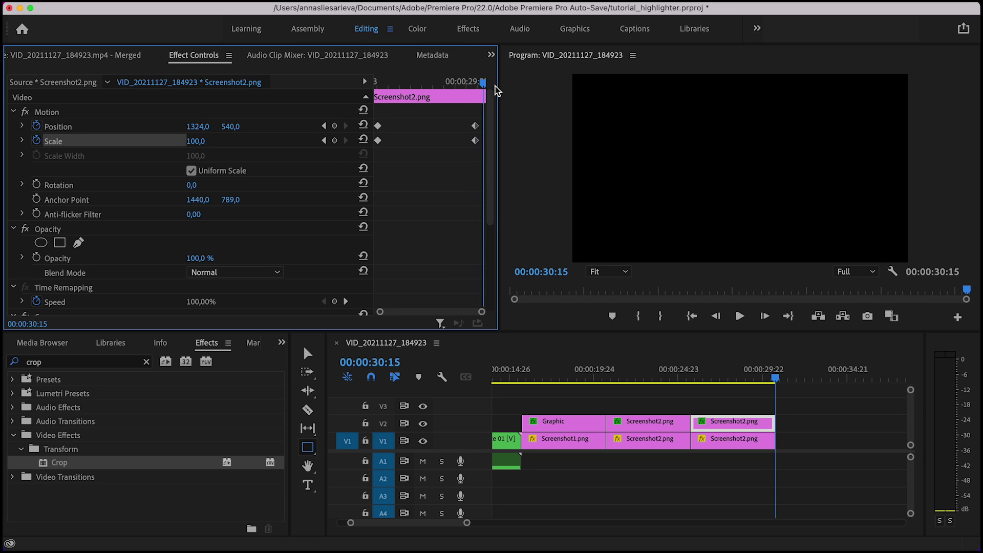
click(334, 125)
click(334, 140)
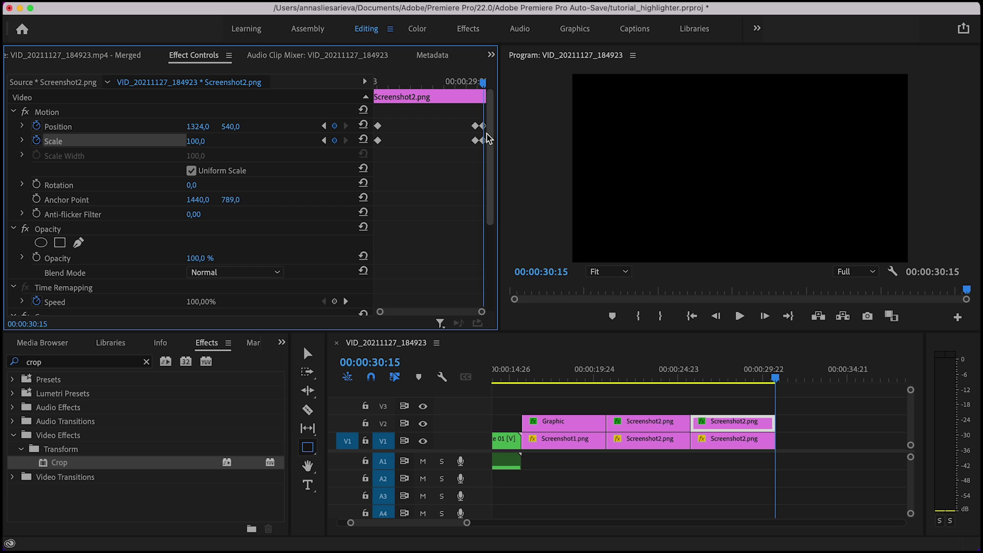
- Reset the end Position to 960, then preview the zoom animation from the start
click(324, 140)
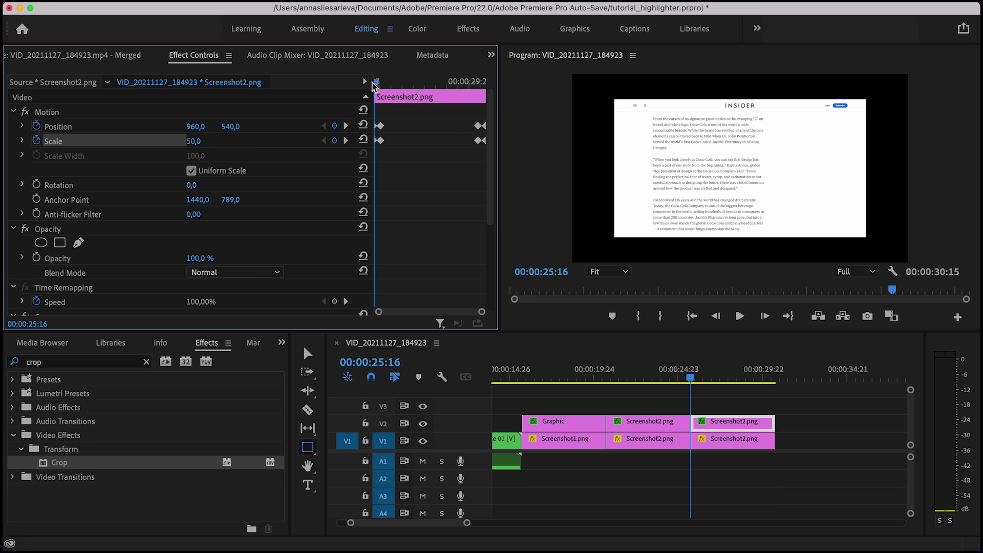
drag(376, 82, 483, 82)
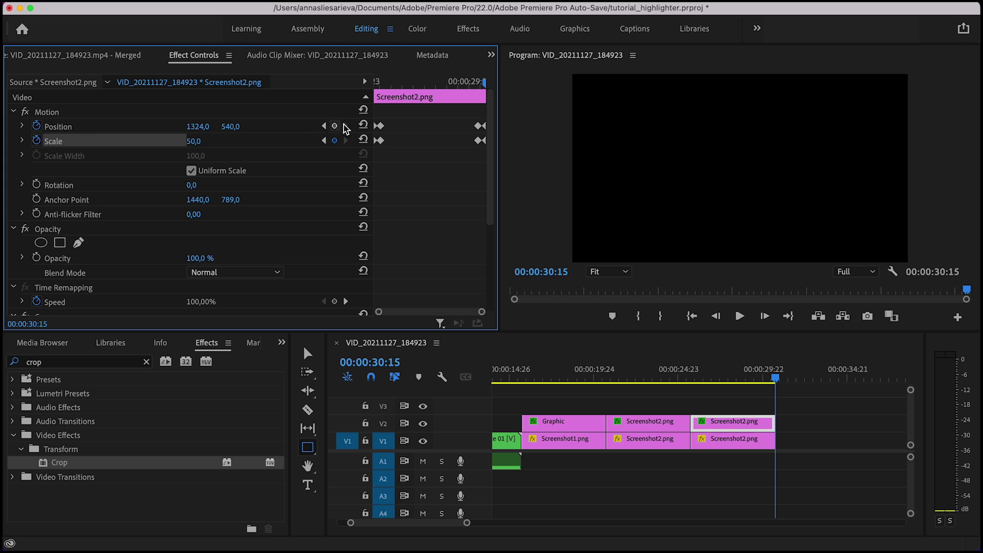
click(363, 126)
click(376, 83)
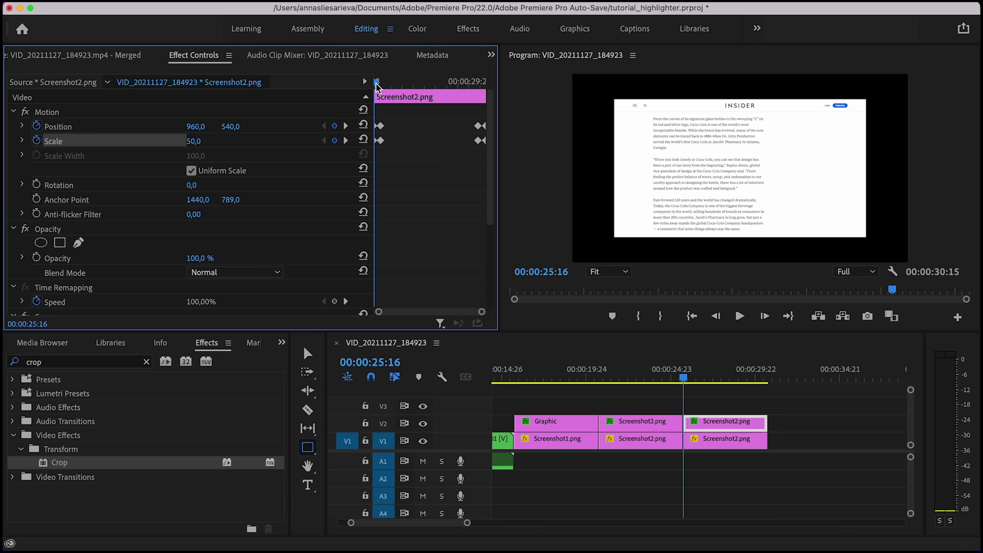
key(space)
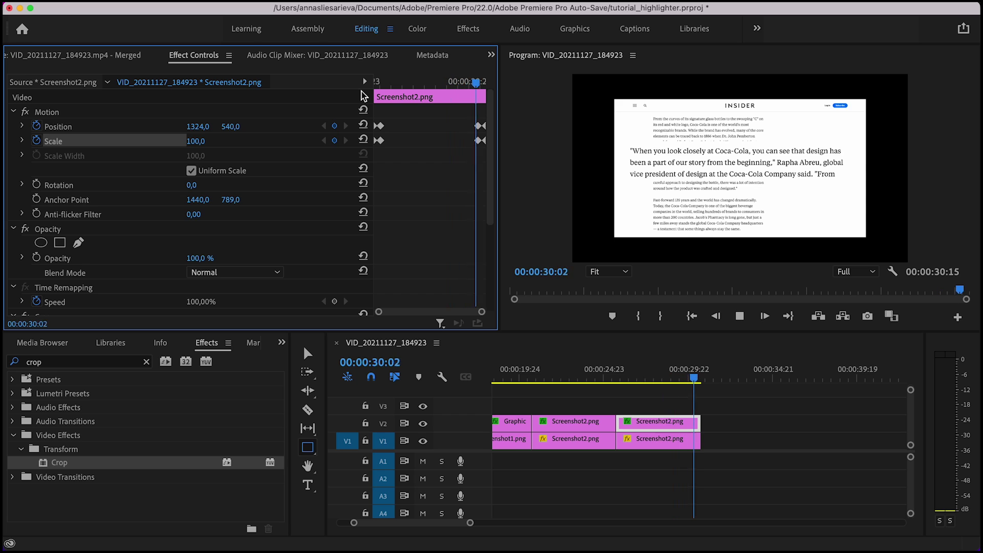
- Apply a Drop Shadow, found by searching 'shadow', to the enlarged quote strip
click(146, 362)
text(shadow)
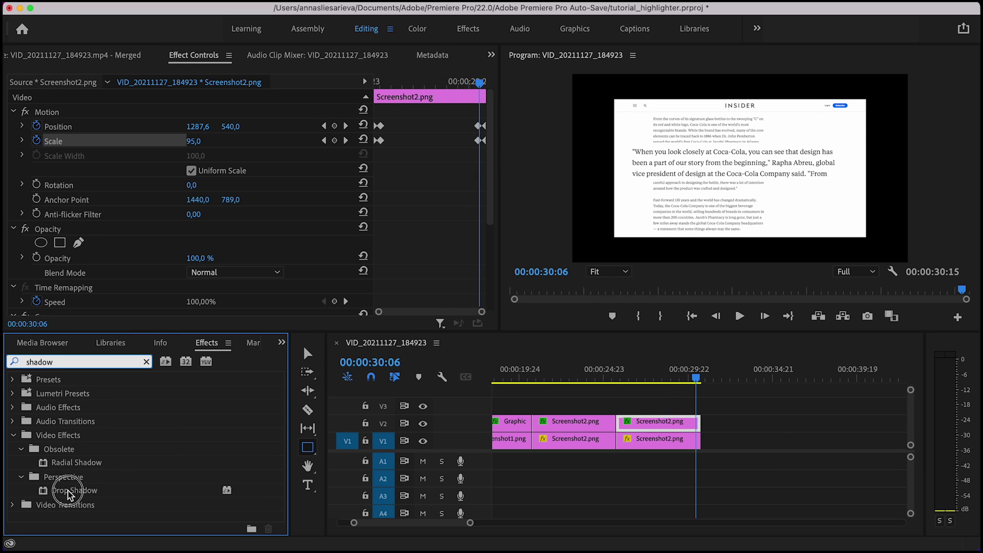
drag(66, 489, 666, 448)
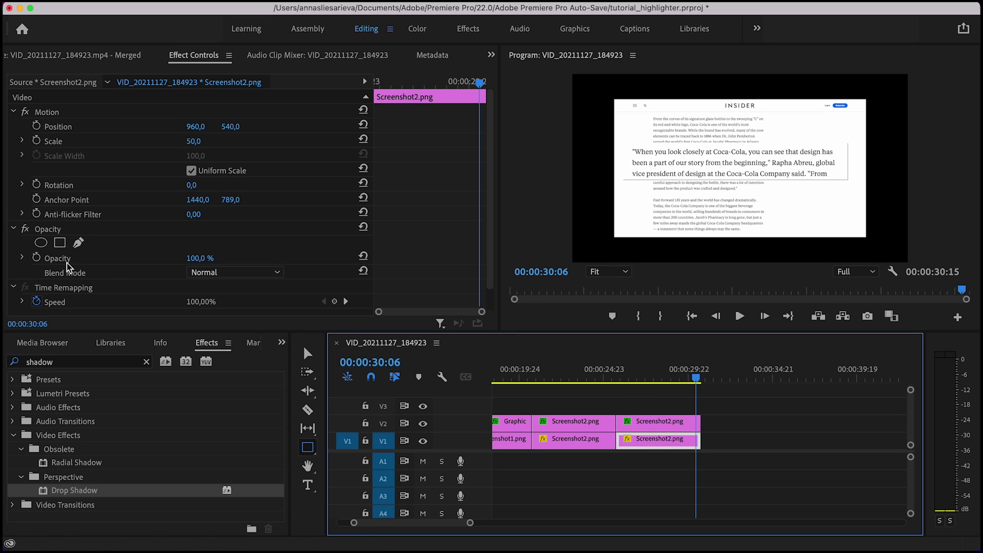
click(403, 101)
- Dim the background clip with a 40% Opacity keyframe at 25:26
drag(405, 105, 376, 100)
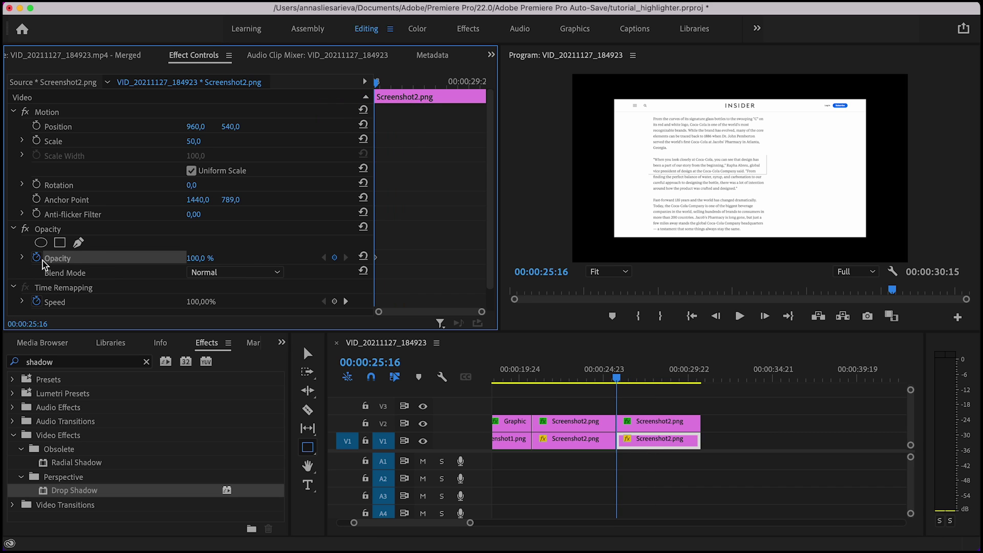
key(space)
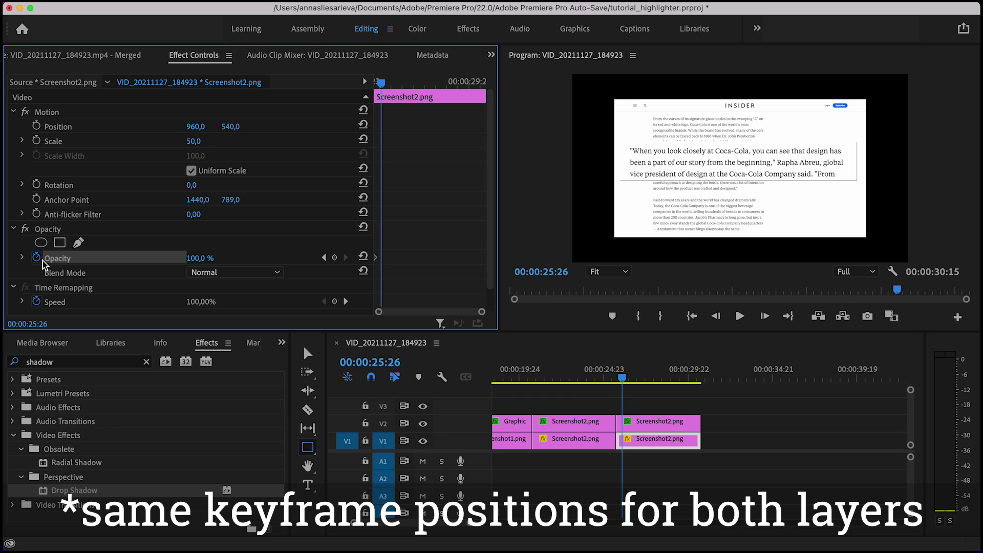
click(334, 257)
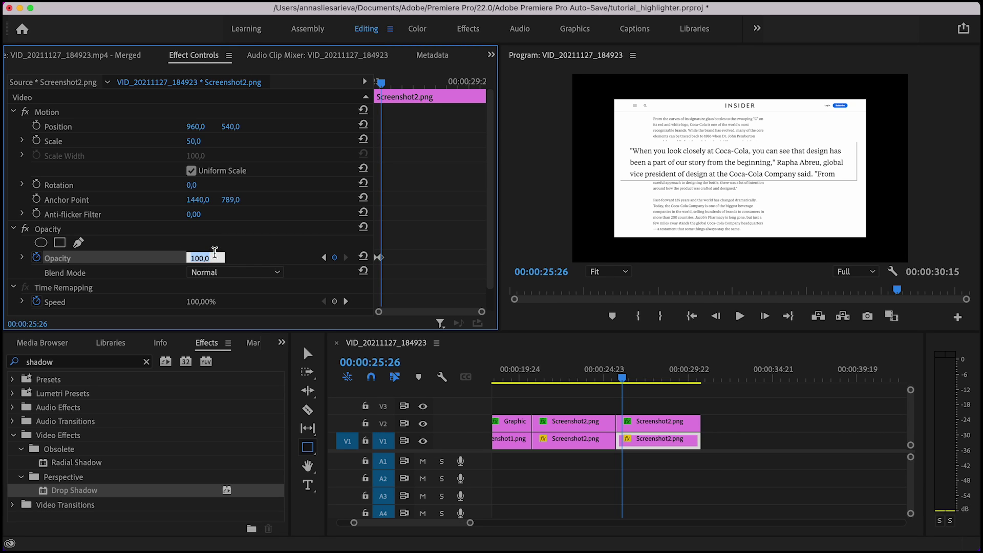
text(40)
key(Return)
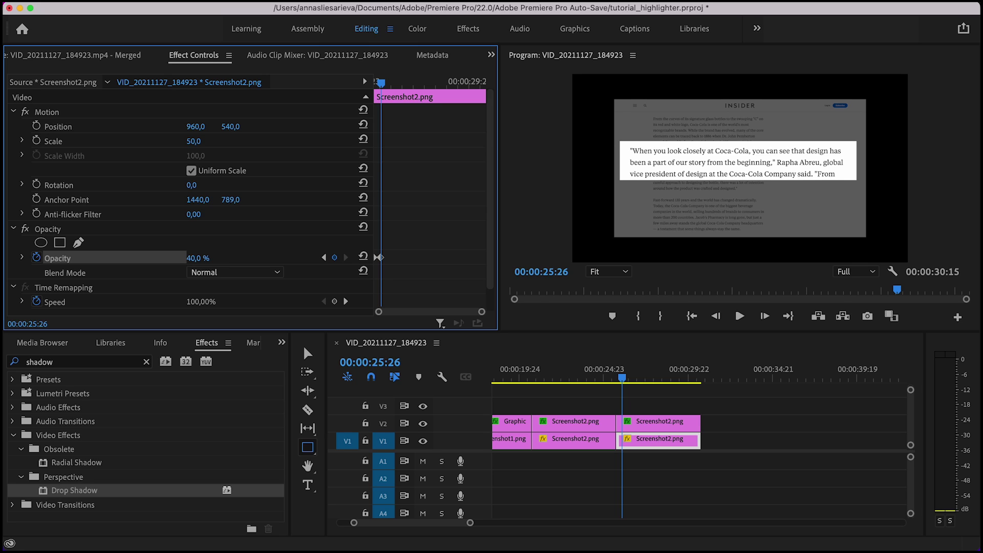
- Hold 40% opacity with a keyframe at 30:05 and return to 100% at the clip end
click(482, 84)
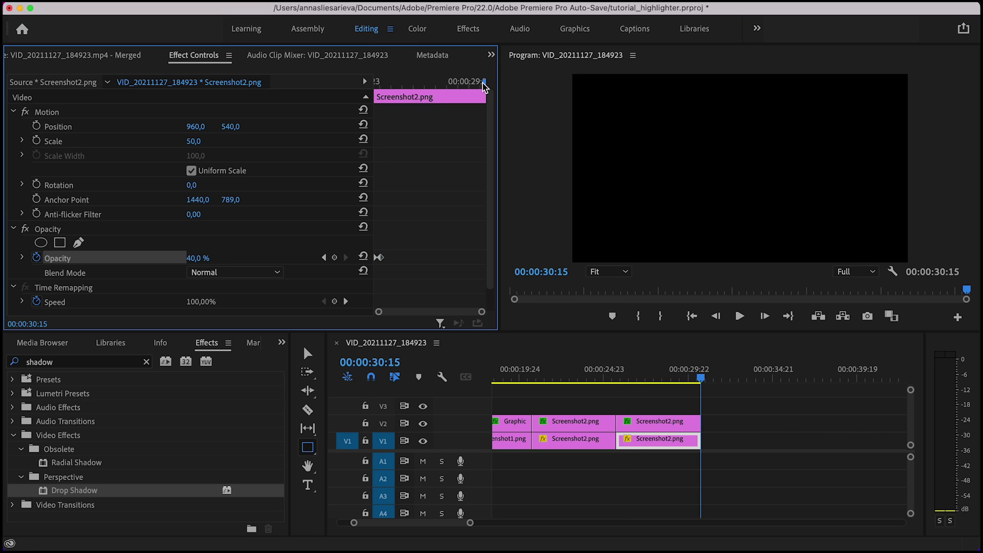
drag(482, 83, 478, 83)
click(334, 257)
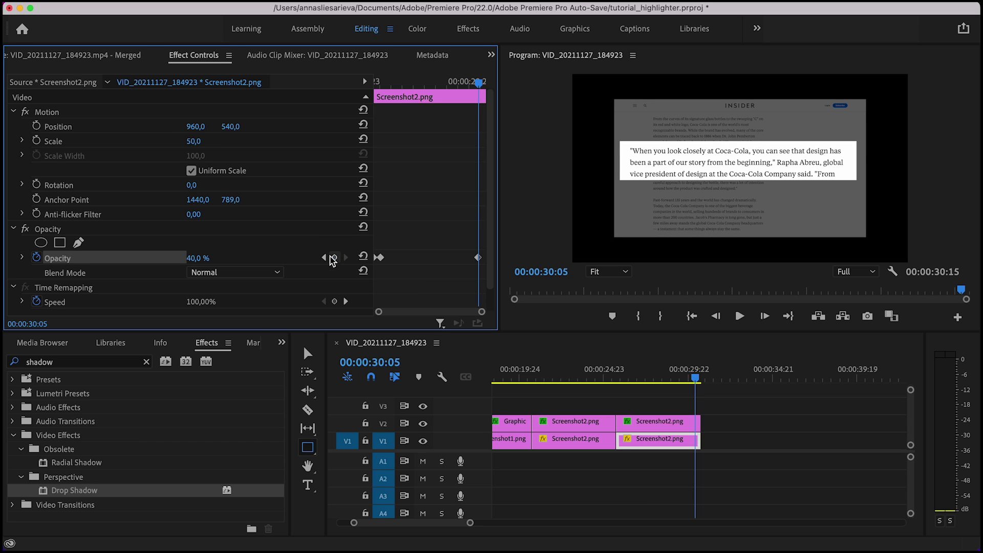
click(483, 84)
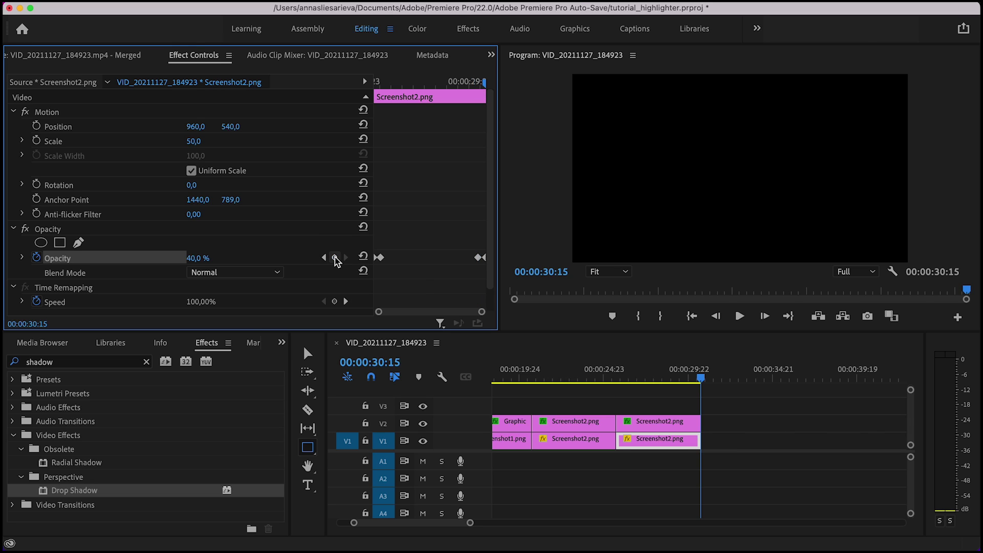
click(225, 258)
text(100)
key(Return)
right_click(378, 258)
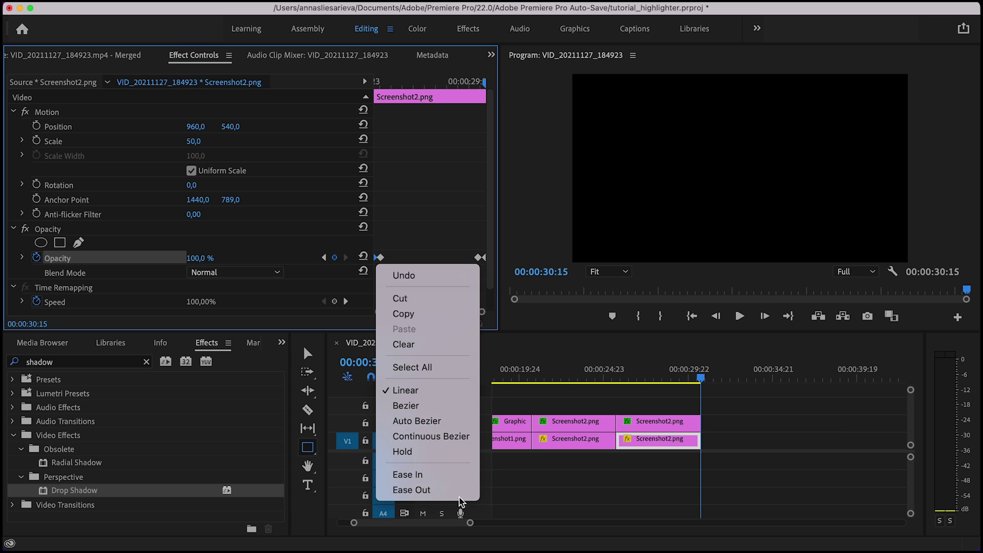
- Apply Ease Out and Ease In to the first and last background Opacity keyframes
click(411, 490)
right_click(381, 257)
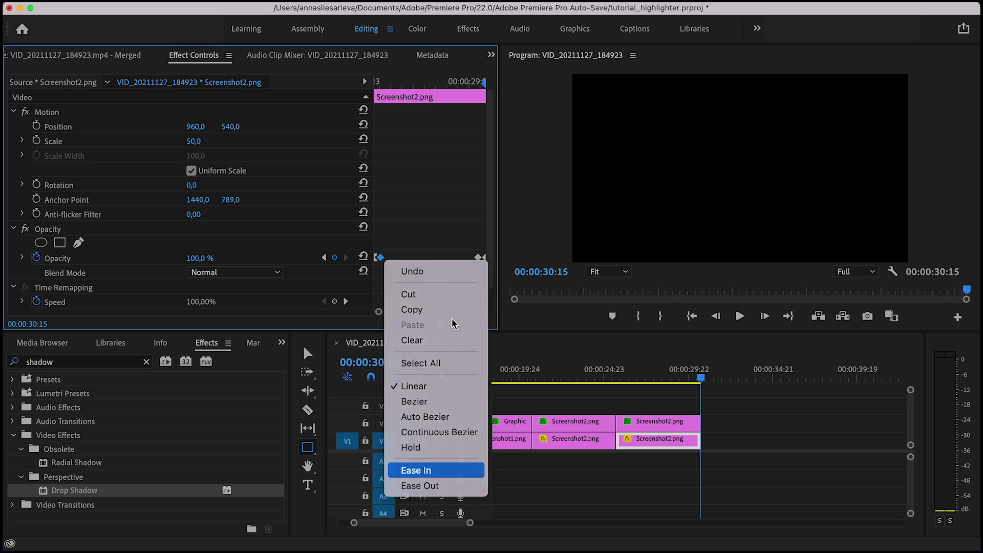
click(416, 470)
right_click(480, 257)
click(504, 489)
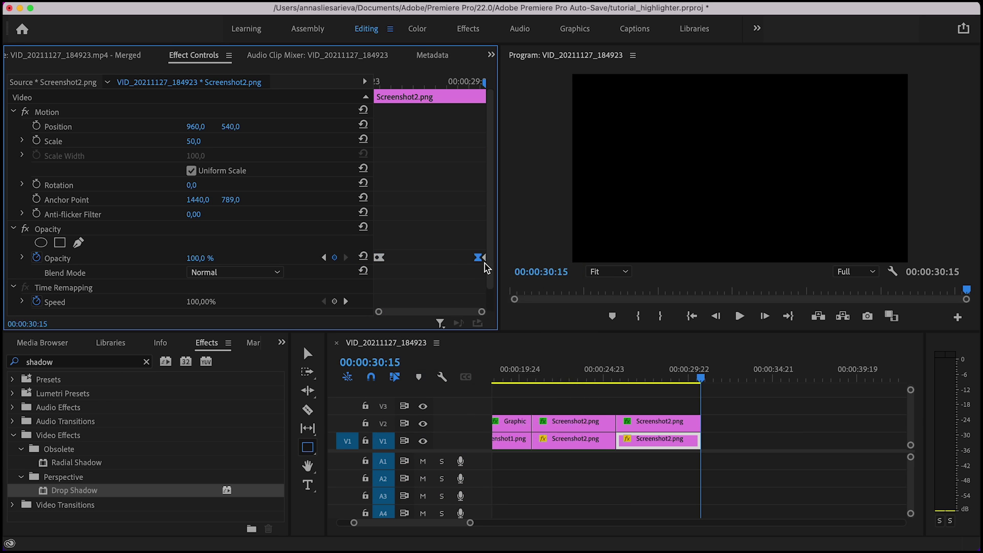
right_click(484, 264)
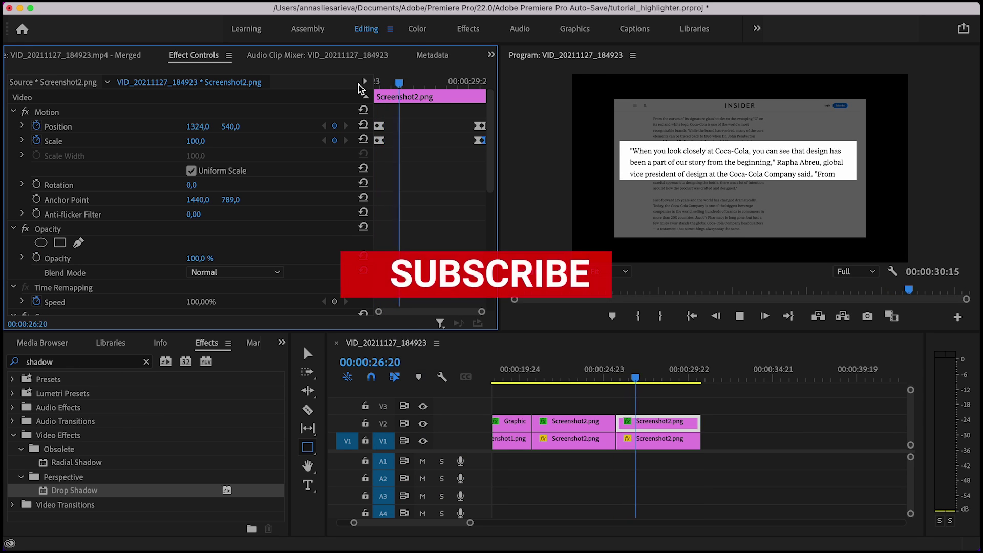